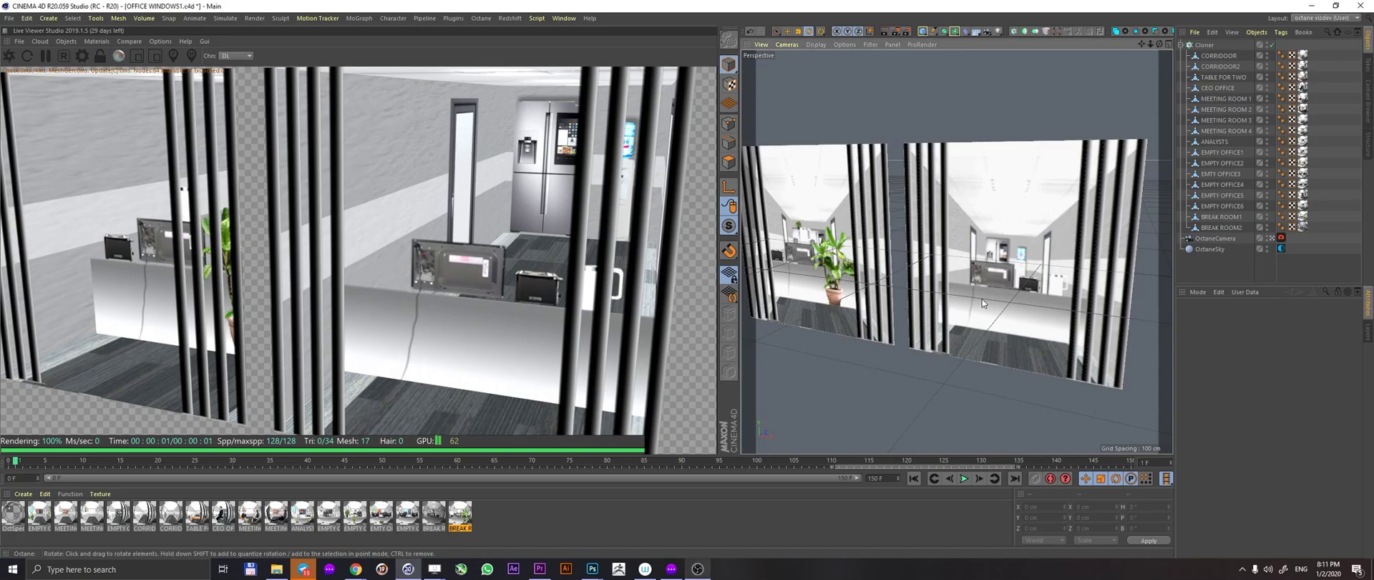
# Select the Cloner and examine the whole row of office window planes from different angles and distances
pyautogui.keyDown('alt'); pyautogui.moveTo(982, 299); pyautogui.dragTo(889, 317); pyautogui.keyUp('alt')
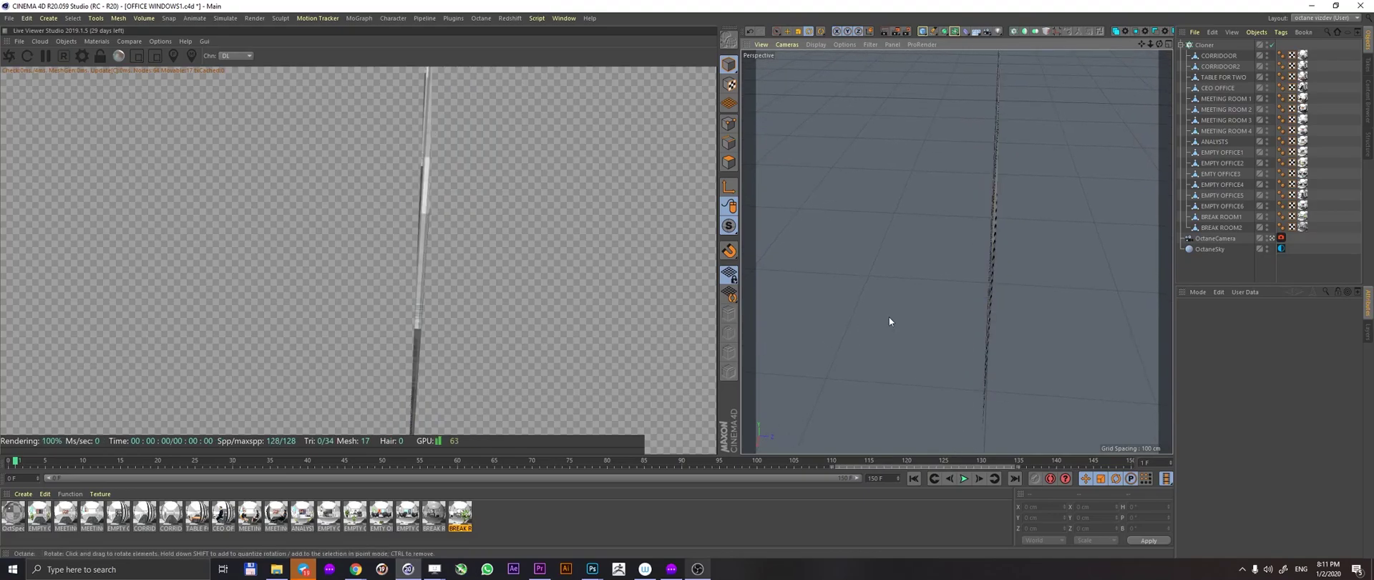
pyautogui.click(1216, 87)
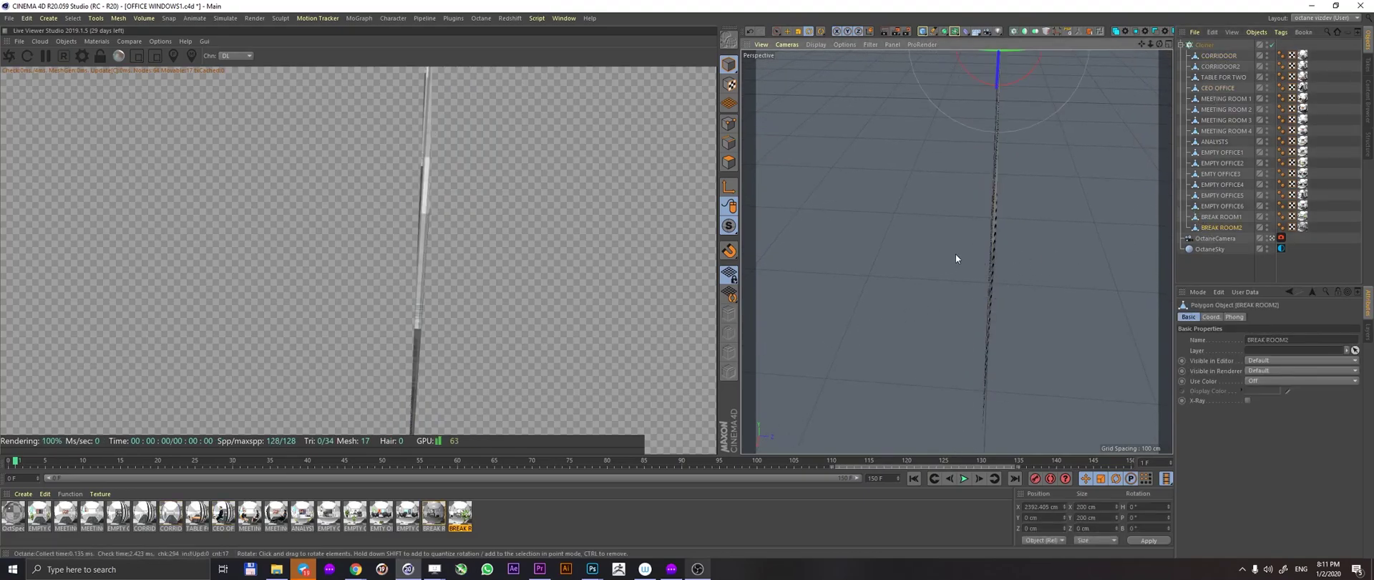
pyautogui.click(1054, 267)
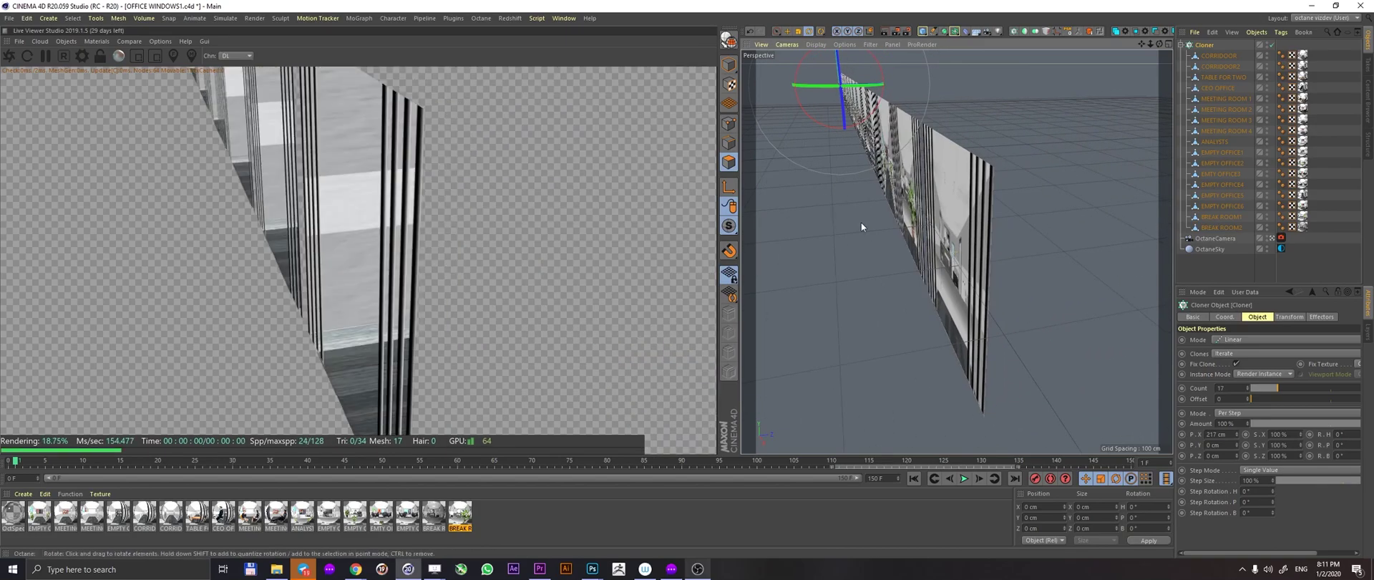
pyautogui.moveTo(953, 238)
pyautogui.keyDown('alt'); pyautogui.mouseDown()
pyautogui.moveTo(980, 214)
pyautogui.moveTo(1001, 242)
pyautogui.mouseUp(); pyautogui.keyUp('alt')
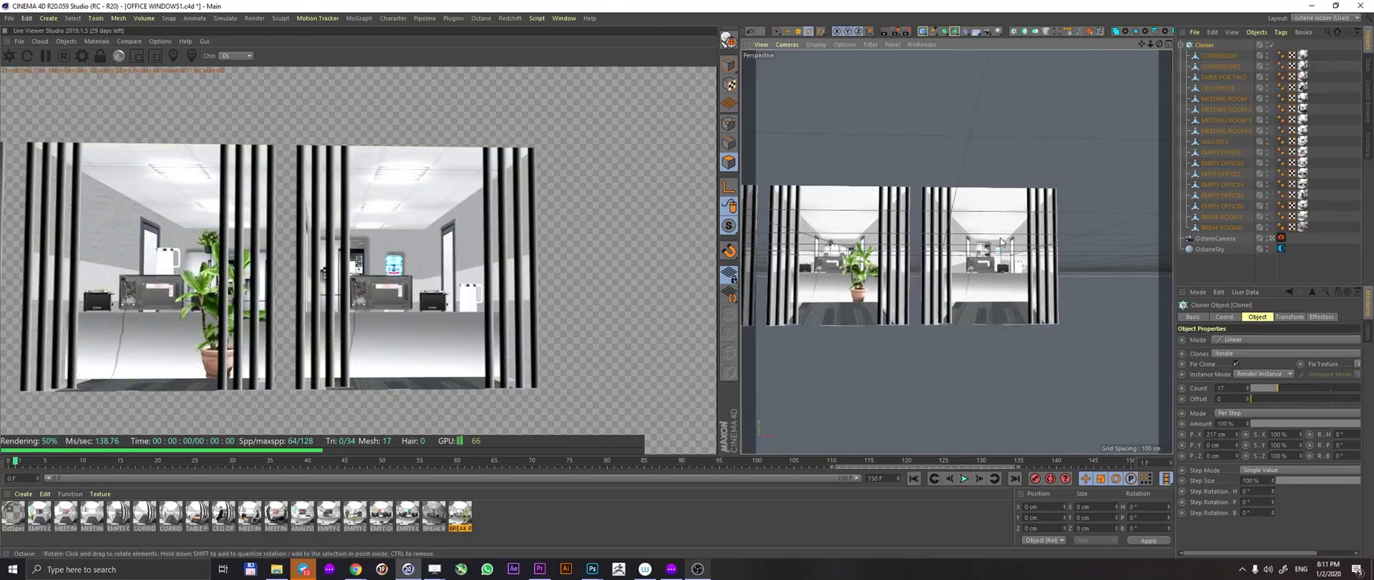
pyautogui.scroll(6, 999, 247)
pyautogui.keyDown('alt'); pyautogui.moveTo(946, 274); pyautogui.dragTo(960, 236, button='middle'); pyautogui.keyUp('alt')
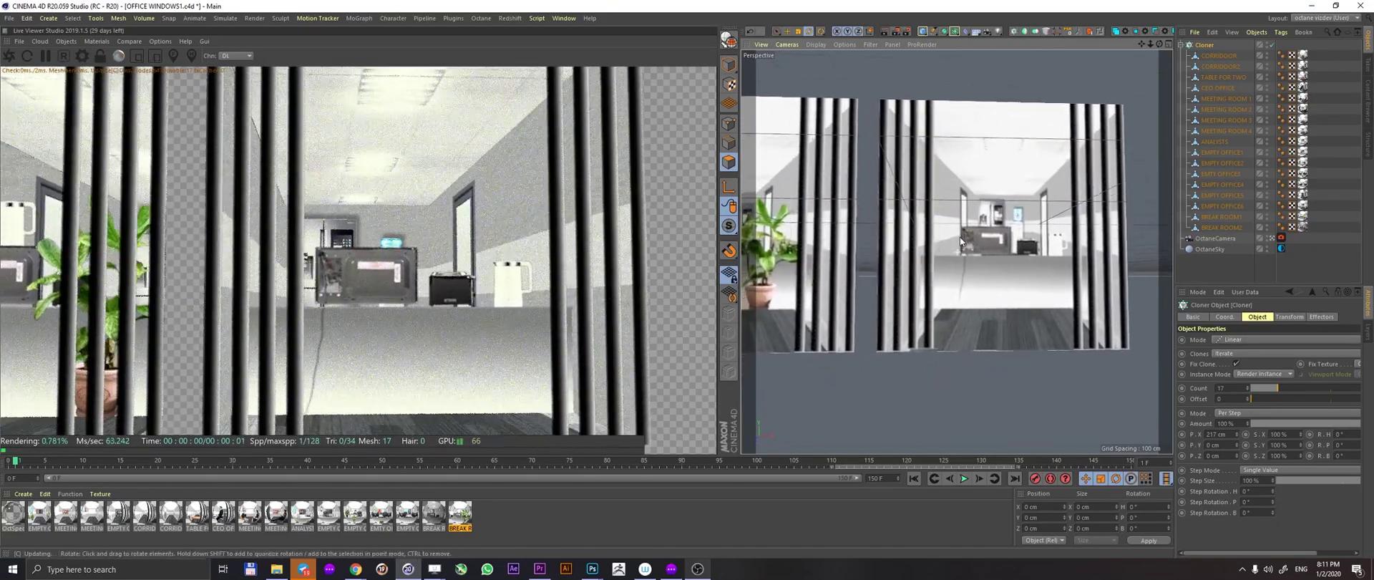
pyautogui.keyDown('alt'); pyautogui.moveTo(984, 240); pyautogui.dragTo(976, 241); pyautogui.keyUp('alt')
pyautogui.scroll(-4, 975, 239)
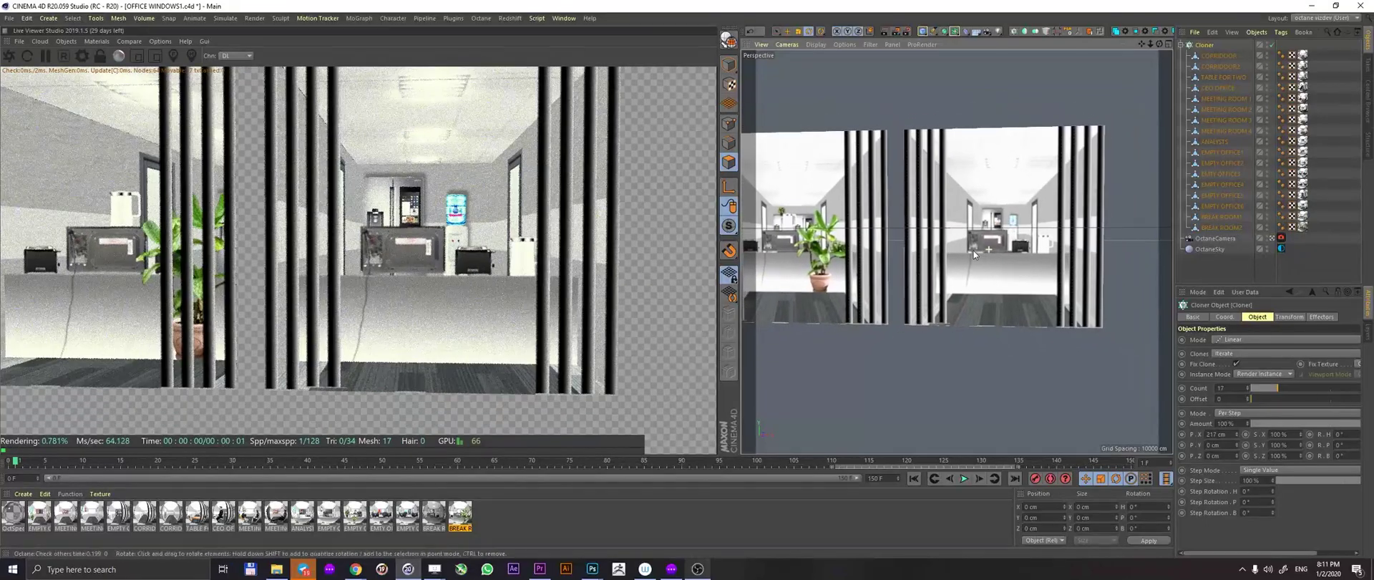
pyautogui.scroll(-6, 995, 245)
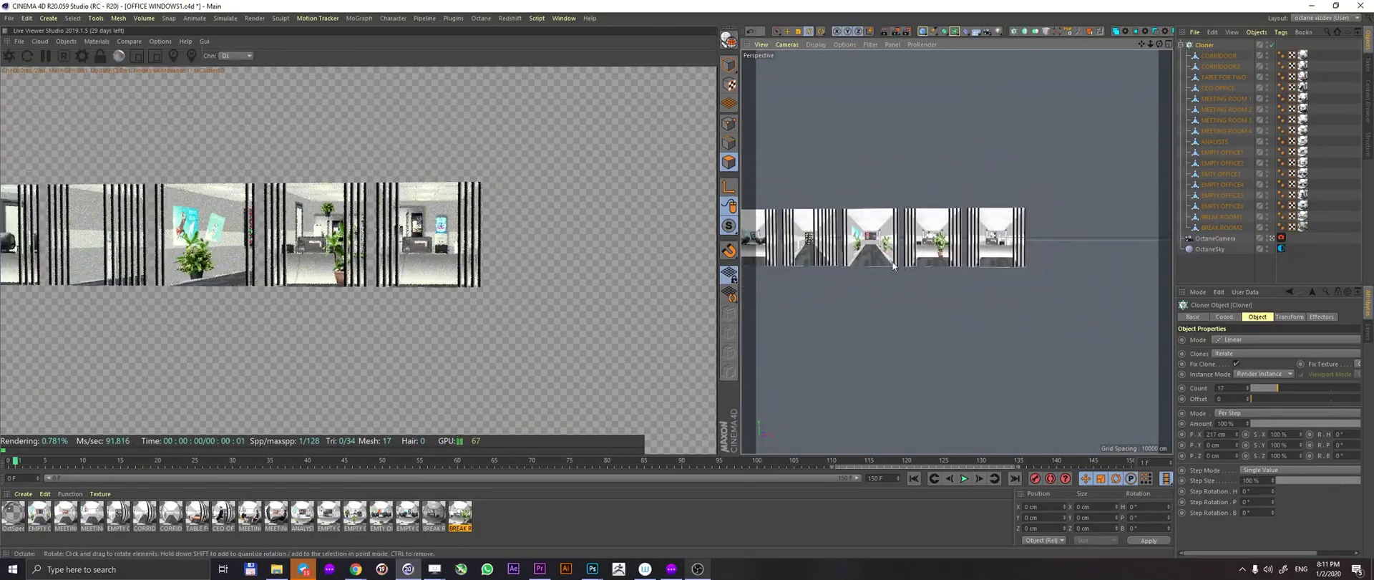
pyautogui.scroll(-6, 991, 259)
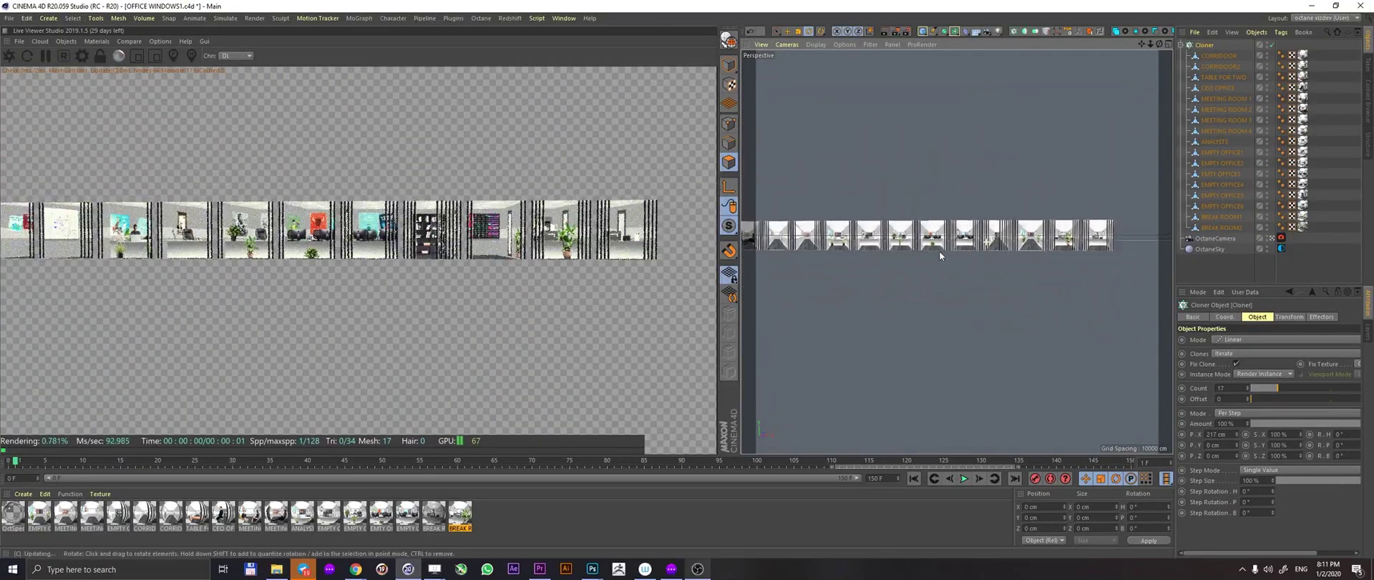
pyautogui.moveTo(881, 252)
pyautogui.keyDown('alt'); pyautogui.mouseDown()
pyautogui.moveTo(932, 247)
pyautogui.moveTo(853, 238)
pyautogui.moveTo(904, 247)
pyautogui.mouseUp(); pyautogui.keyUp('alt')
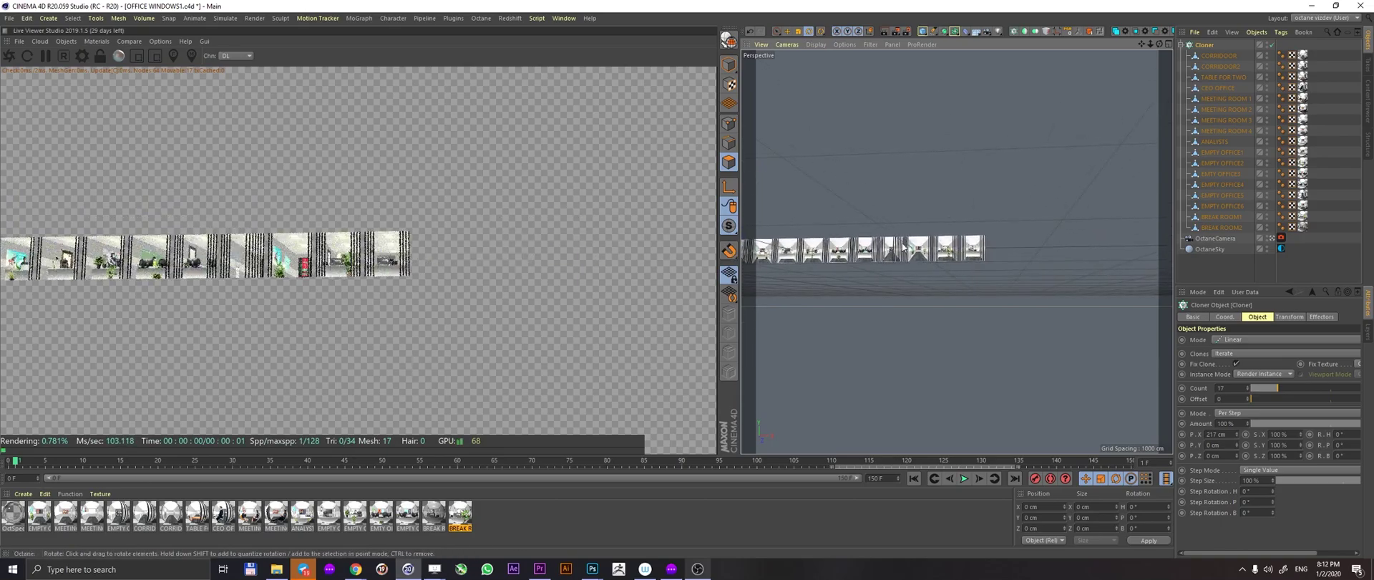
# Examine the parallax interiors up close along the row, from the break rooms past the corridor to the offices
pyautogui.keyDown('alt'); pyautogui.moveTo(963, 254); pyautogui.dragTo(1063, 229, button='right'); pyautogui.keyUp('alt')
pyautogui.keyDown('alt'); pyautogui.moveTo(1016, 247); pyautogui.dragTo(977, 263); pyautogui.keyUp('alt')
pyautogui.moveTo(978, 262)
pyautogui.keyDown('alt'); pyautogui.mouseDown(button='right')
pyautogui.moveTo(1032, 243)
pyautogui.moveTo(964, 244)
pyautogui.mouseUp(button='right'); pyautogui.keyUp('alt')
pyautogui.keyDown('alt'); pyautogui.moveTo(964, 244); pyautogui.dragTo(992, 243); pyautogui.keyUp('alt')
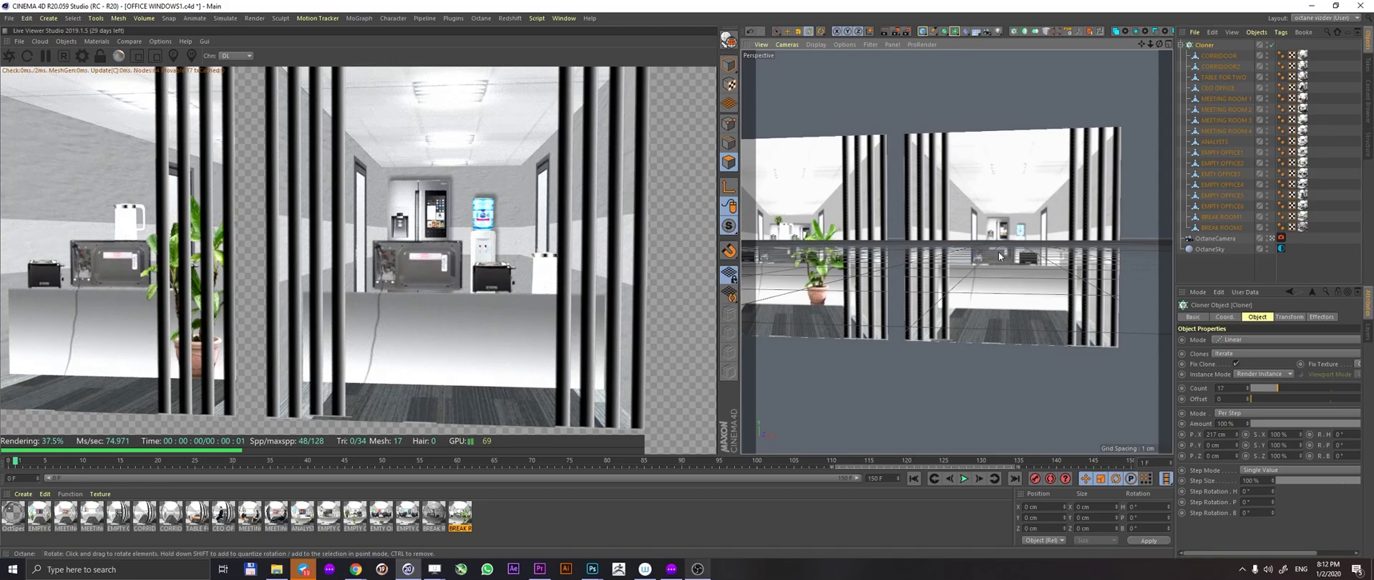
pyautogui.moveTo(895, 263)
pyautogui.keyDown('alt'); pyautogui.mouseDown(button='middle')
pyautogui.moveTo(1061, 253)
pyautogui.moveTo(1004, 248)
pyautogui.mouseUp(button='middle'); pyautogui.keyUp('alt')
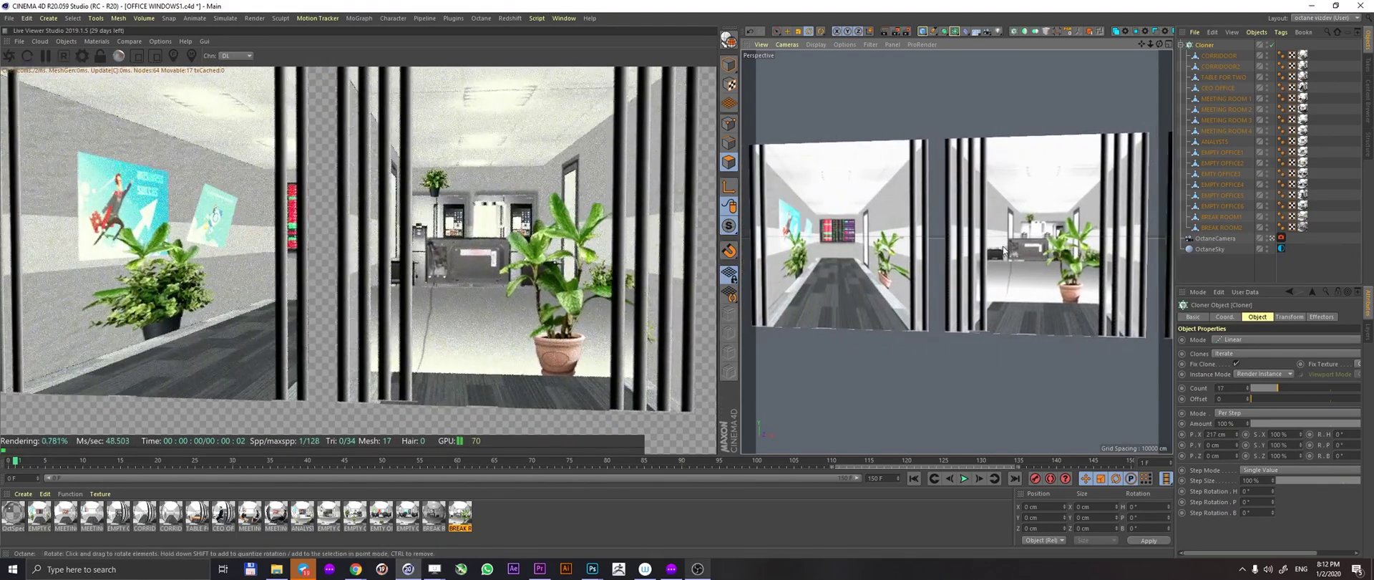
pyautogui.moveTo(1003, 248)
pyautogui.keyDown('alt'); pyautogui.mouseDown(button='right')
pyautogui.moveTo(923, 255)
pyautogui.moveTo(970, 255)
pyautogui.mouseUp(button='right'); pyautogui.keyUp('alt')
pyautogui.moveTo(970, 254)
pyautogui.keyDown('alt'); pyautogui.mouseDown(button='middle')
pyautogui.moveTo(1072, 252)
pyautogui.moveTo(947, 262)
pyautogui.mouseUp(button='middle'); pyautogui.keyUp('alt')
pyautogui.keyDown('alt'); pyautogui.moveTo(947, 263); pyautogui.dragTo(906, 255, button='right'); pyautogui.keyUp('alt')
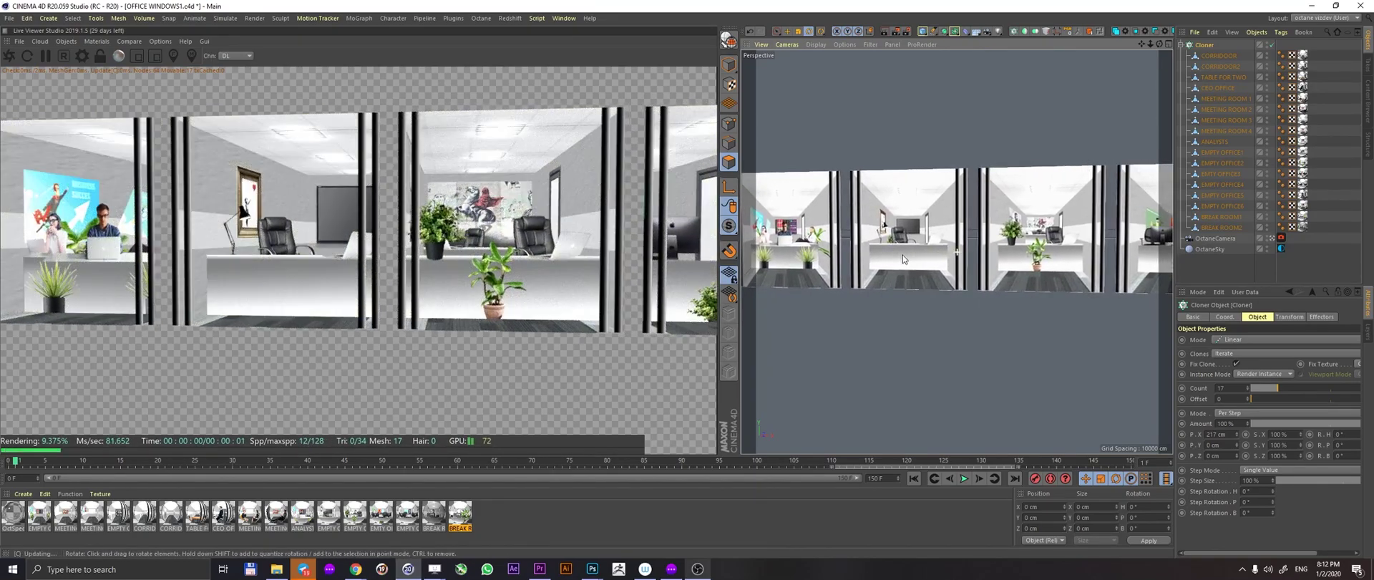
pyautogui.keyDown('alt'); pyautogui.moveTo(903, 255); pyautogui.dragTo(1008, 258, button='middle'); pyautogui.keyUp('alt')
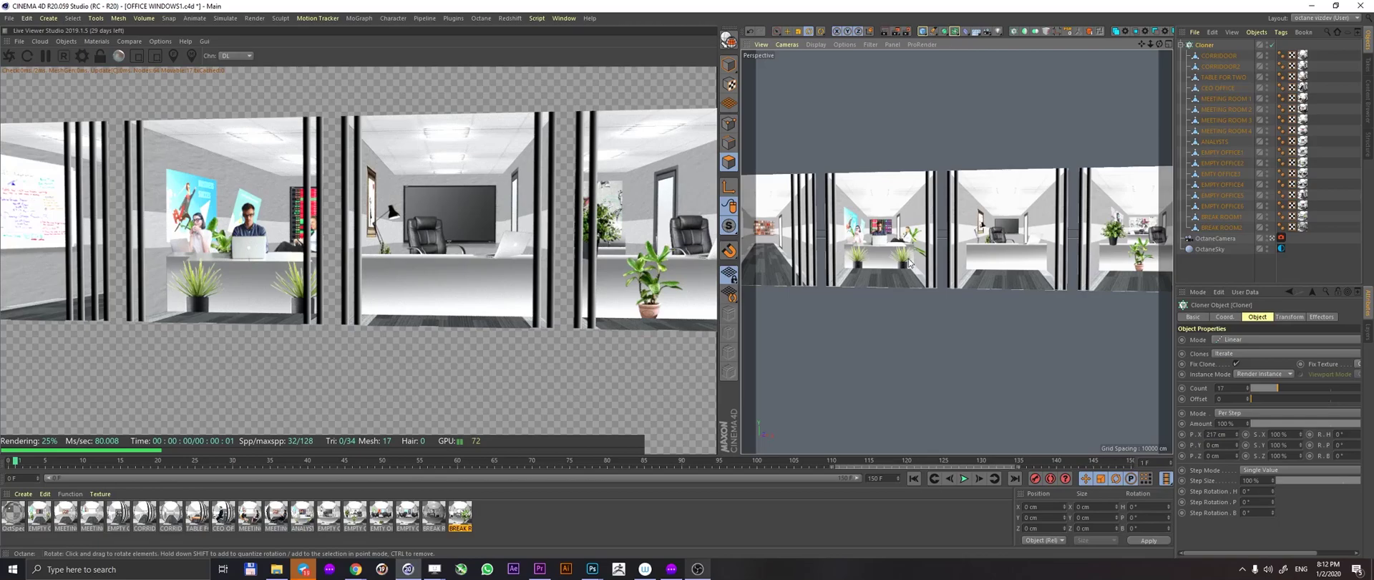
pyautogui.moveTo(891, 262)
pyautogui.keyDown('alt'); pyautogui.mouseDown(button='middle')
pyautogui.moveTo(967, 259)
pyautogui.moveTo(875, 253)
pyautogui.moveTo(970, 259)
pyautogui.mouseUp(button='middle'); pyautogui.keyUp('alt')
pyautogui.scroll(2, 926, 257)
pyautogui.keyDown('alt'); pyautogui.moveTo(971, 259); pyautogui.dragTo(952, 259, button='right'); pyautogui.keyUp('alt')
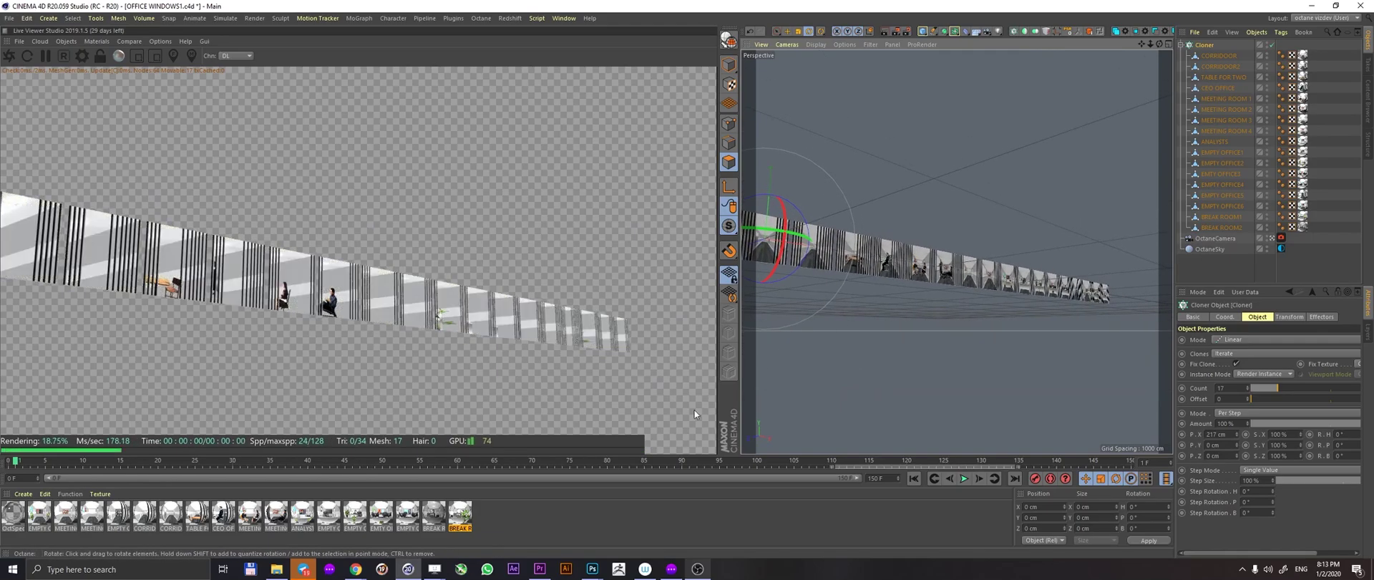
# Inspect the OSL script and parameters of the BREAK ROOM2 material's diffuse texture, leaving the material unchanged
pyautogui.doubleClick(453, 513)
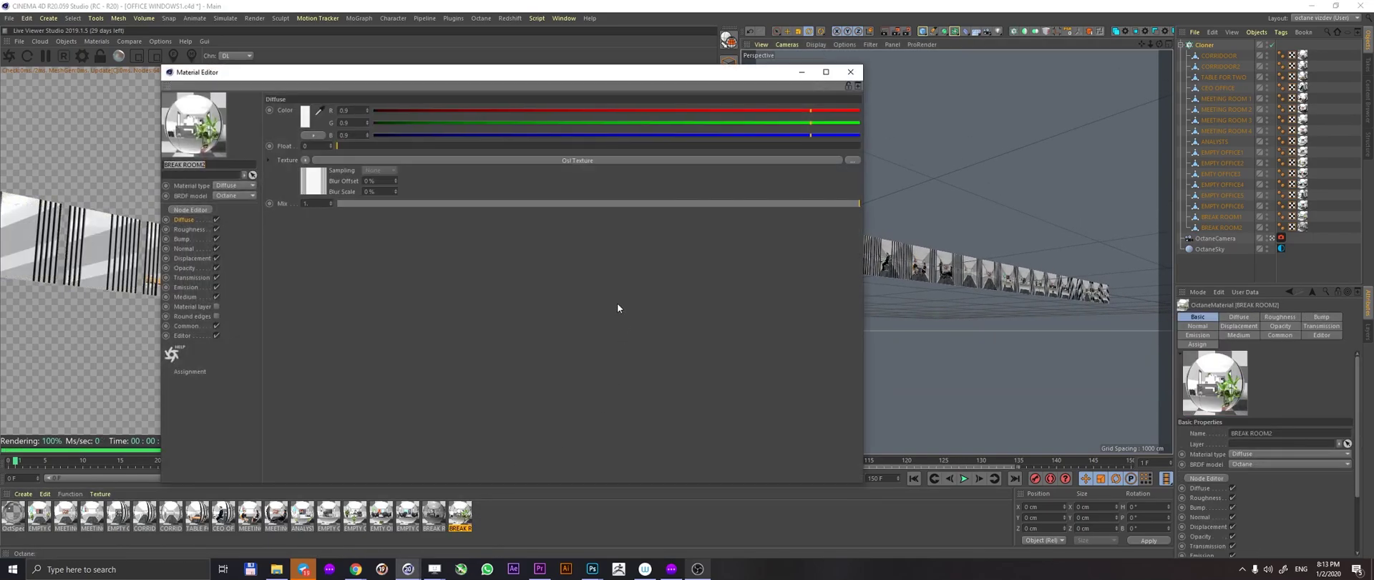
pyautogui.click(594, 161)
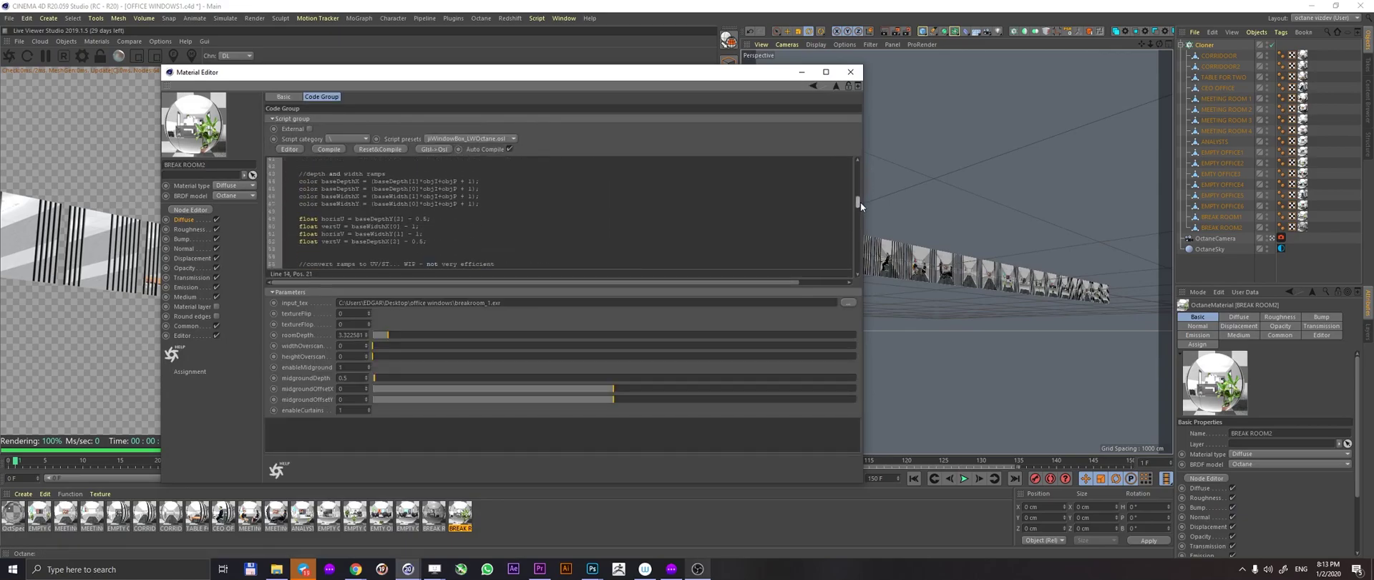
pyautogui.moveTo(860, 202); pyautogui.dragTo(877, 228)
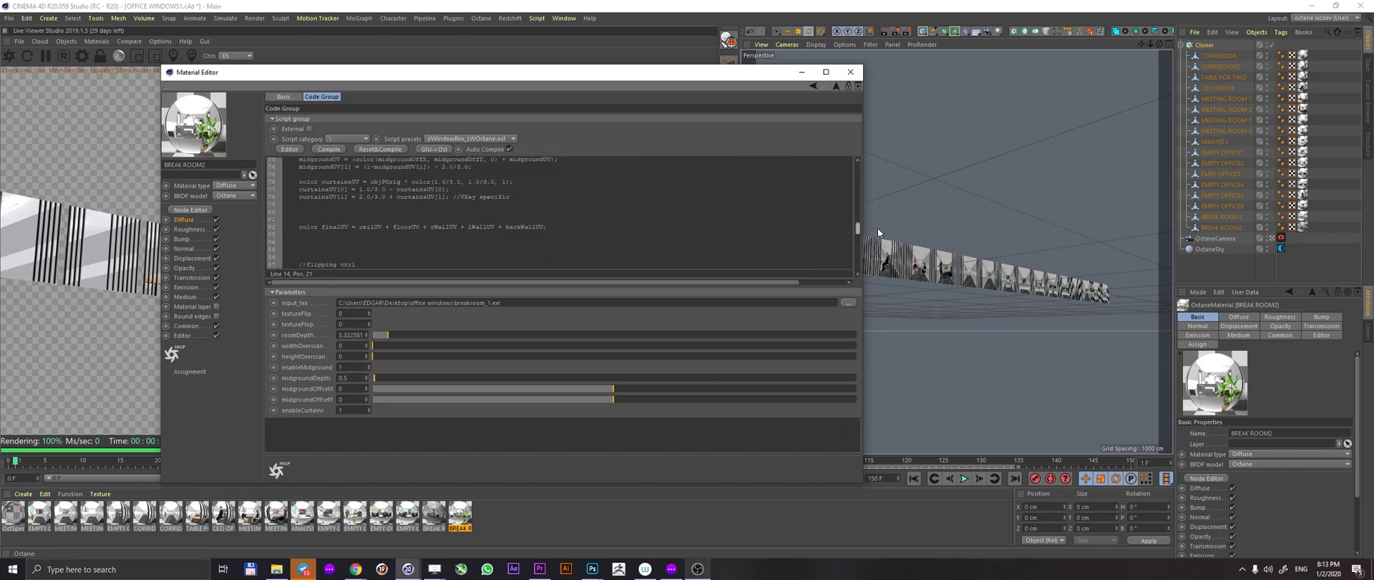
pyautogui.click(856, 74)
pyautogui.keyDown('alt'); pyautogui.moveTo(917, 247); pyautogui.dragTo(980, 276); pyautogui.keyUp('alt')
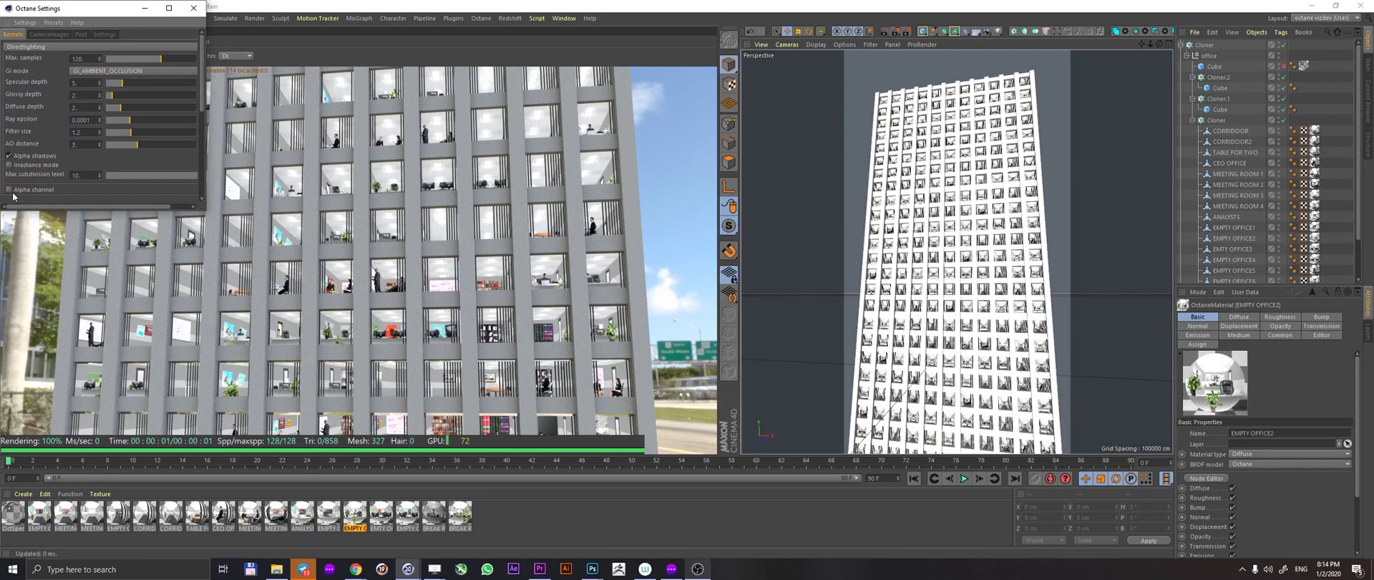
# Enable the alpha channel in the Octane direct lighting settings and close the settings
pyautogui.click(9, 189)
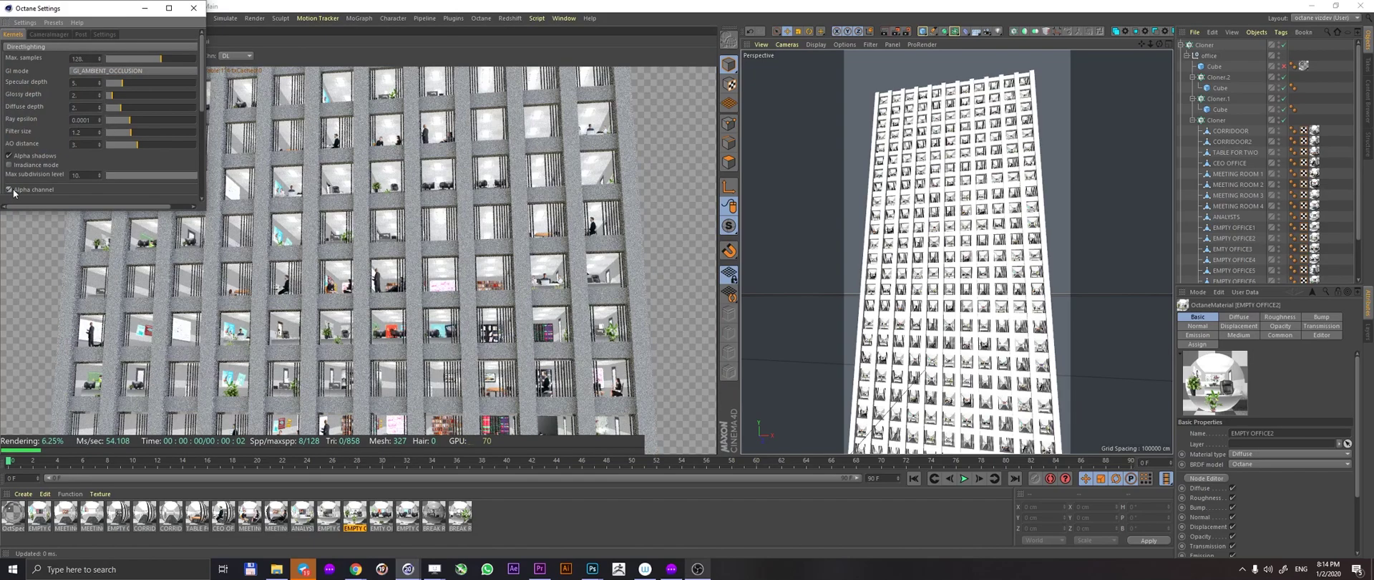
pyautogui.click(194, 8)
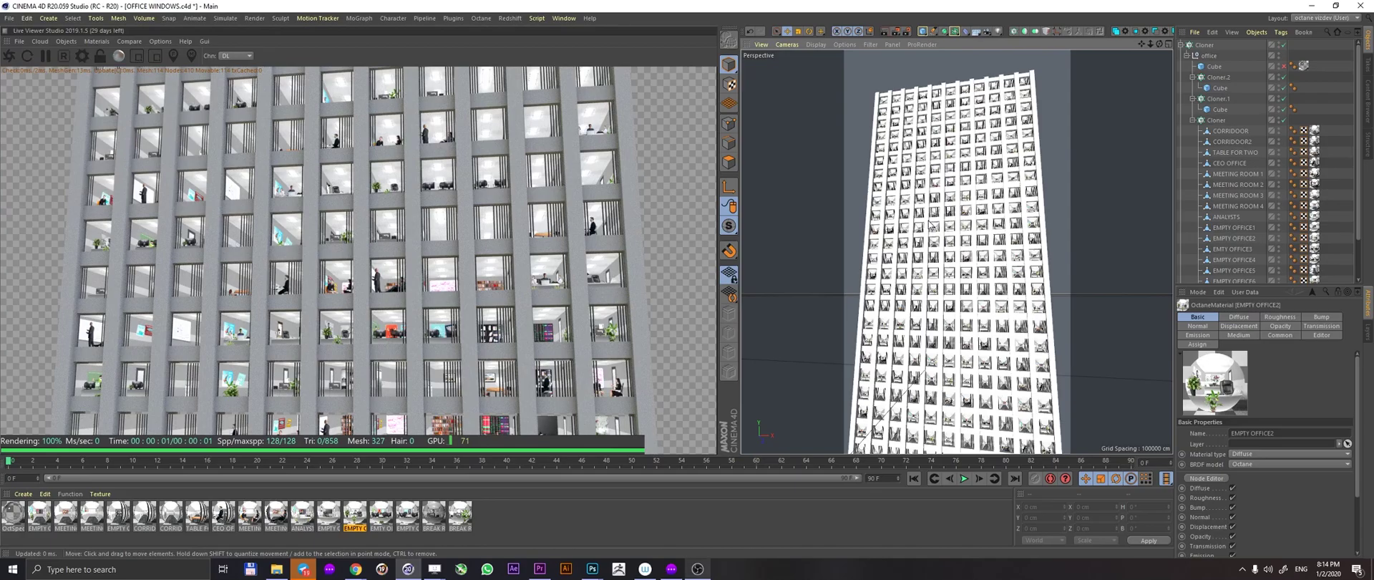
pyautogui.keyDown('alt'); pyautogui.moveTo(931, 233); pyautogui.dragTo(896, 227); pyautogui.keyUp('alt')
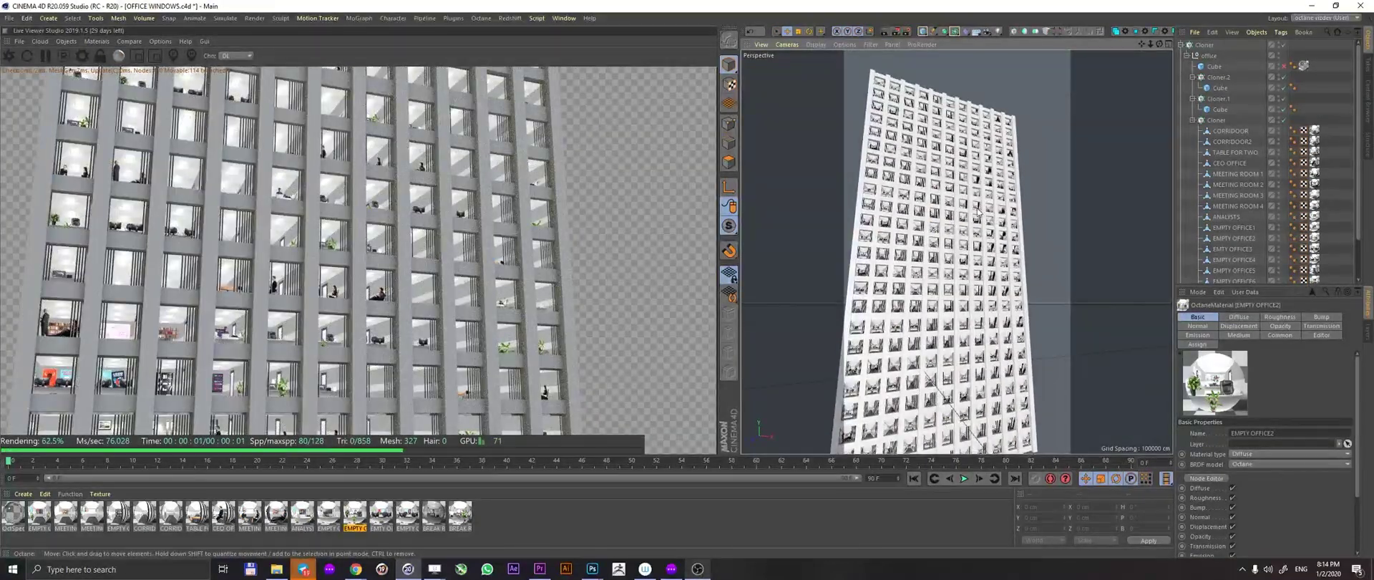
# Inspect the building's window Cloner with its room planes, and the settings of Cloner.1 in the object hierarchy
pyautogui.click(1193, 119)
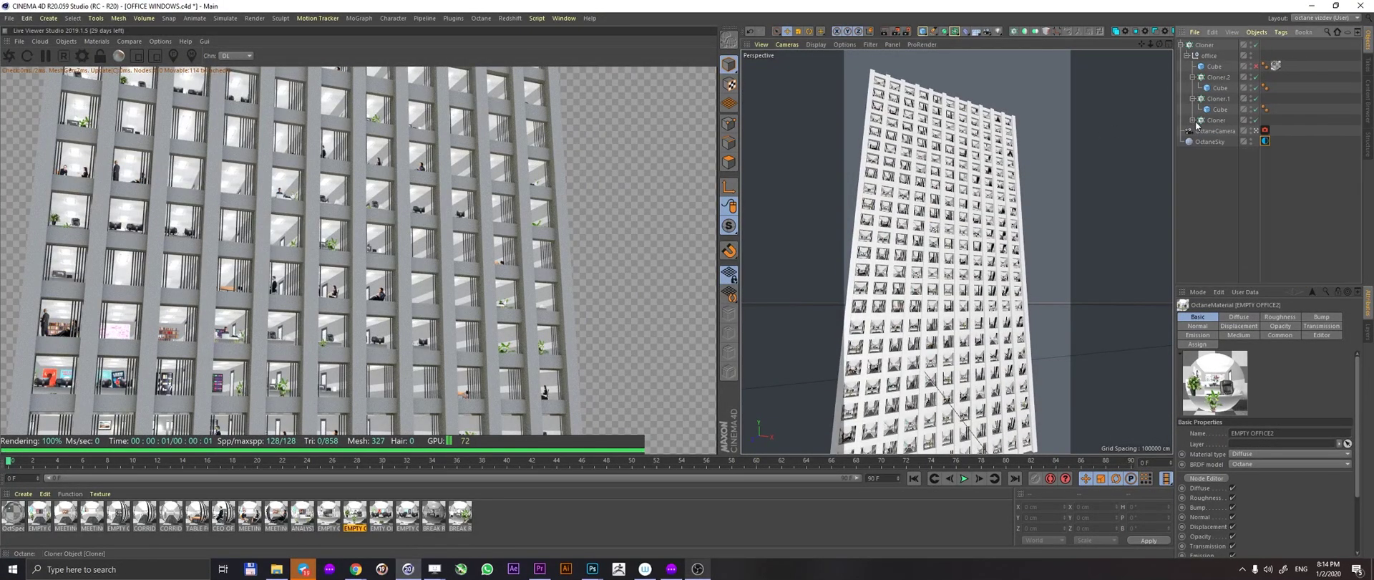
pyautogui.click(1217, 121)
pyautogui.click(1193, 120)
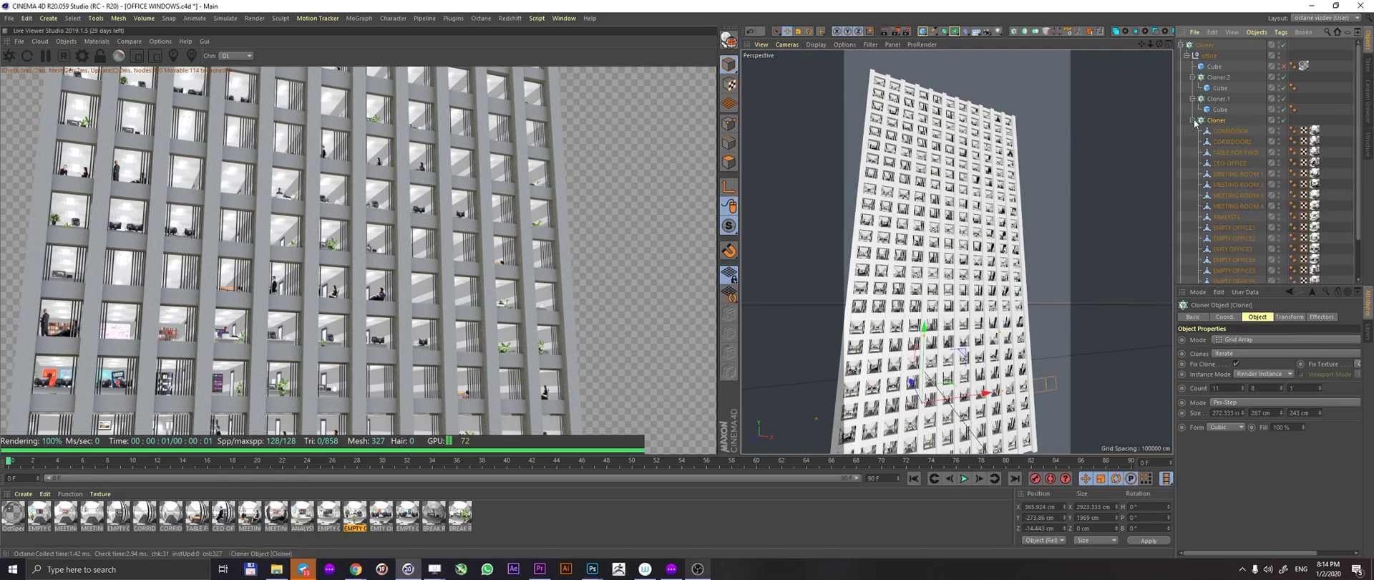
pyautogui.moveTo(1356, 122); pyautogui.dragTo(1359, 165)
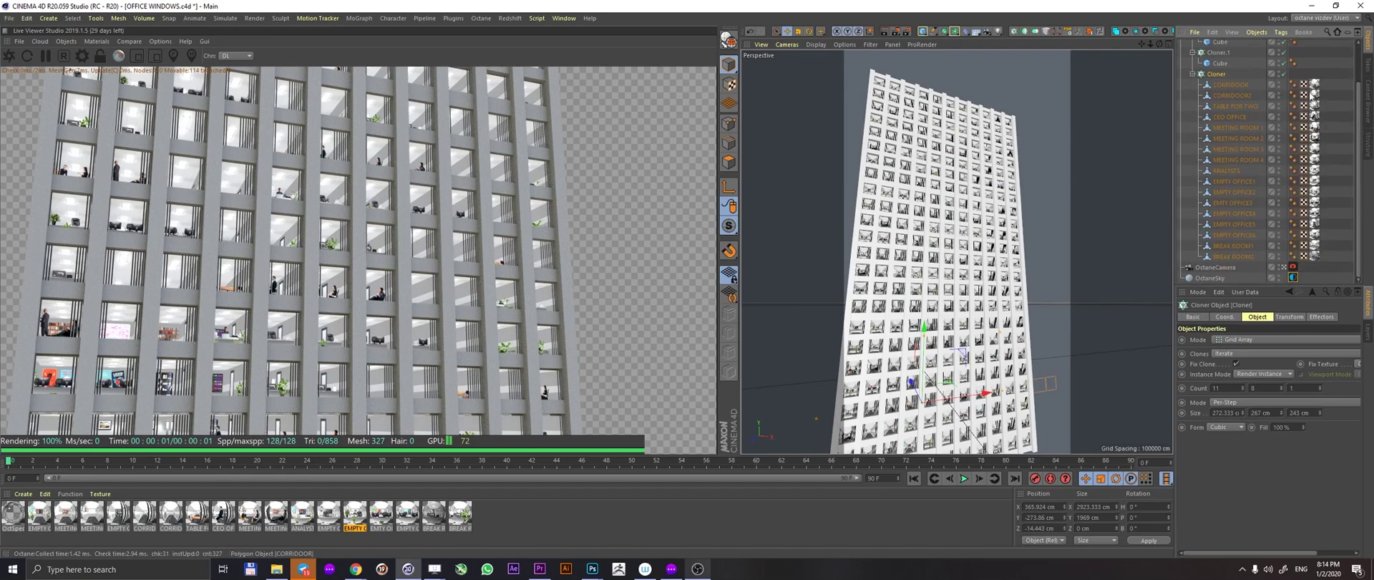
pyautogui.click(1192, 75)
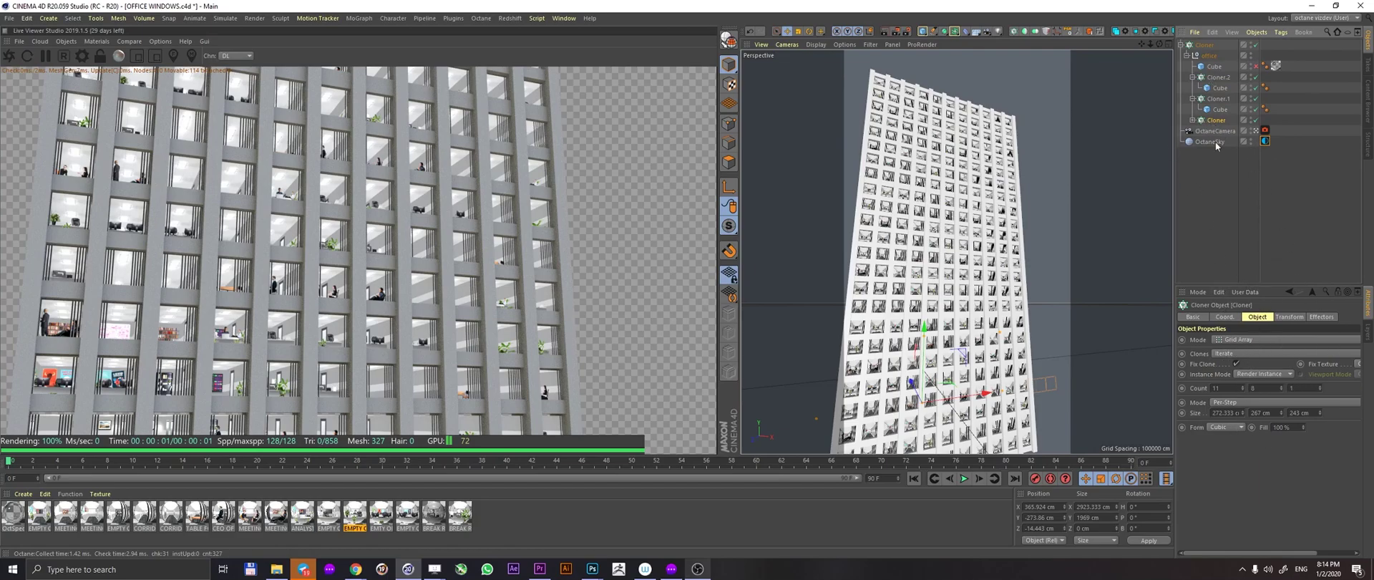
pyautogui.click(1216, 98)
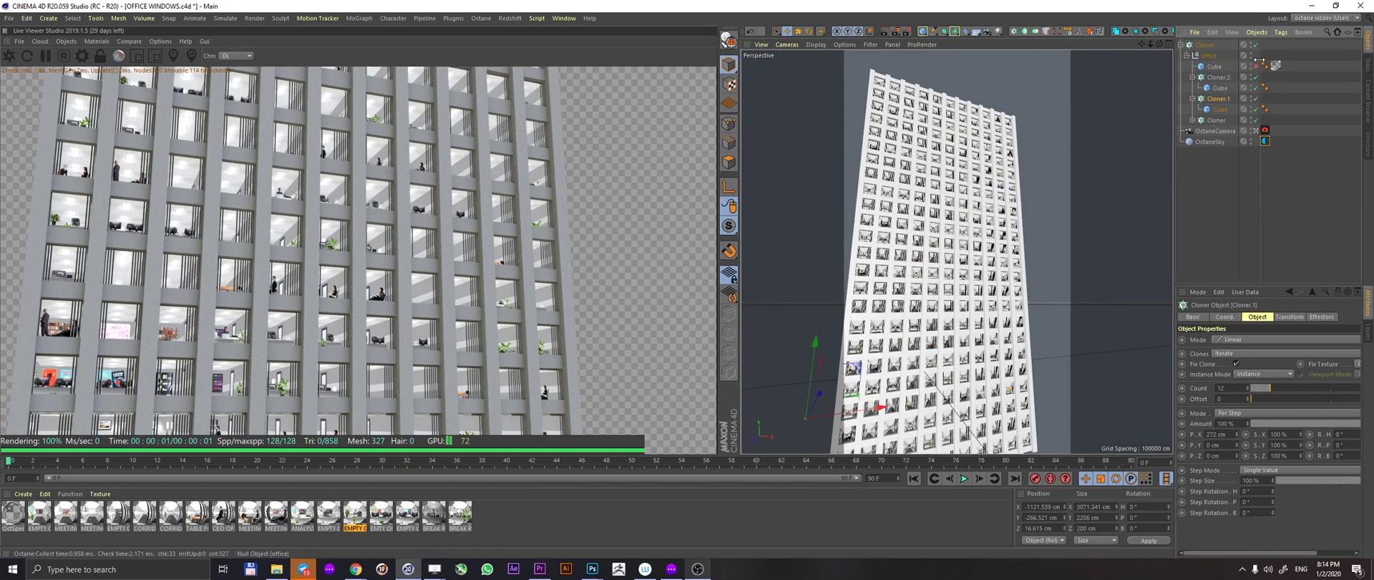
# Examine the office tower's facade and room interiors from both sides, from below and from a distance
pyautogui.keyDown('alt'); pyautogui.moveTo(919, 186); pyautogui.dragTo(963, 214); pyautogui.keyUp('alt')
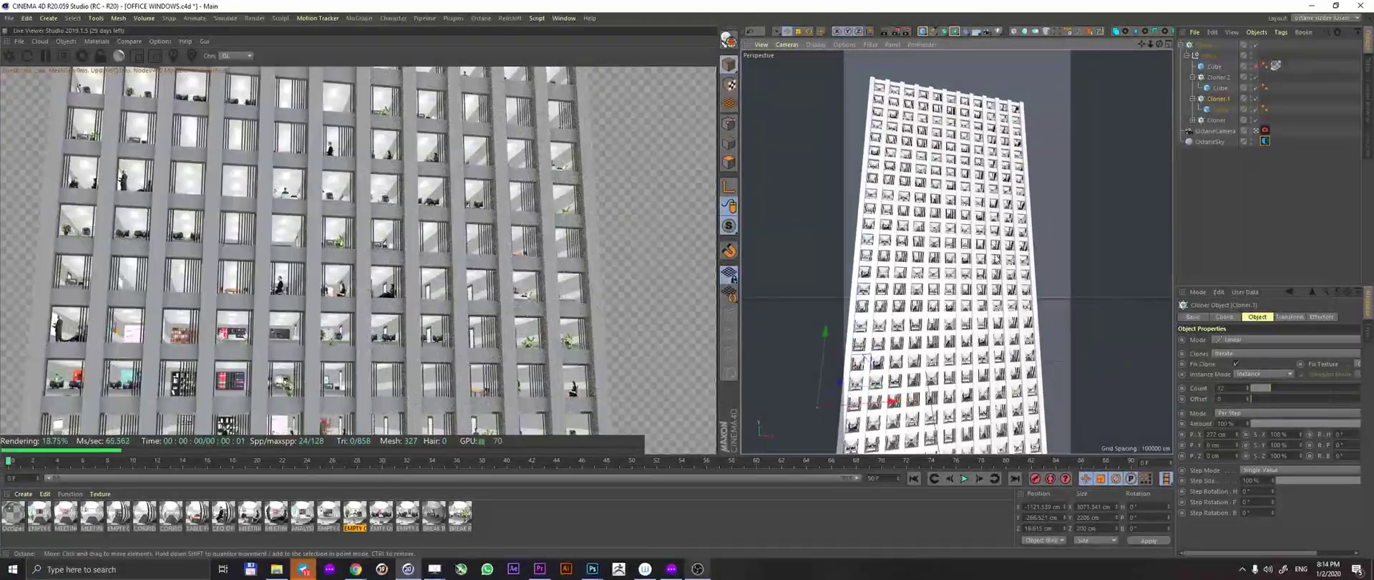
pyautogui.keyDown('alt'); pyautogui.moveTo(973, 249); pyautogui.dragTo(938, 272, button='right'); pyautogui.keyUp('alt')
pyautogui.keyDown('alt'); pyautogui.moveTo(937, 272); pyautogui.dragTo(941, 204, button='middle'); pyautogui.keyUp('alt')
pyautogui.keyDown('alt'); pyautogui.moveTo(965, 213); pyautogui.dragTo(943, 217, button='right'); pyautogui.keyUp('alt')
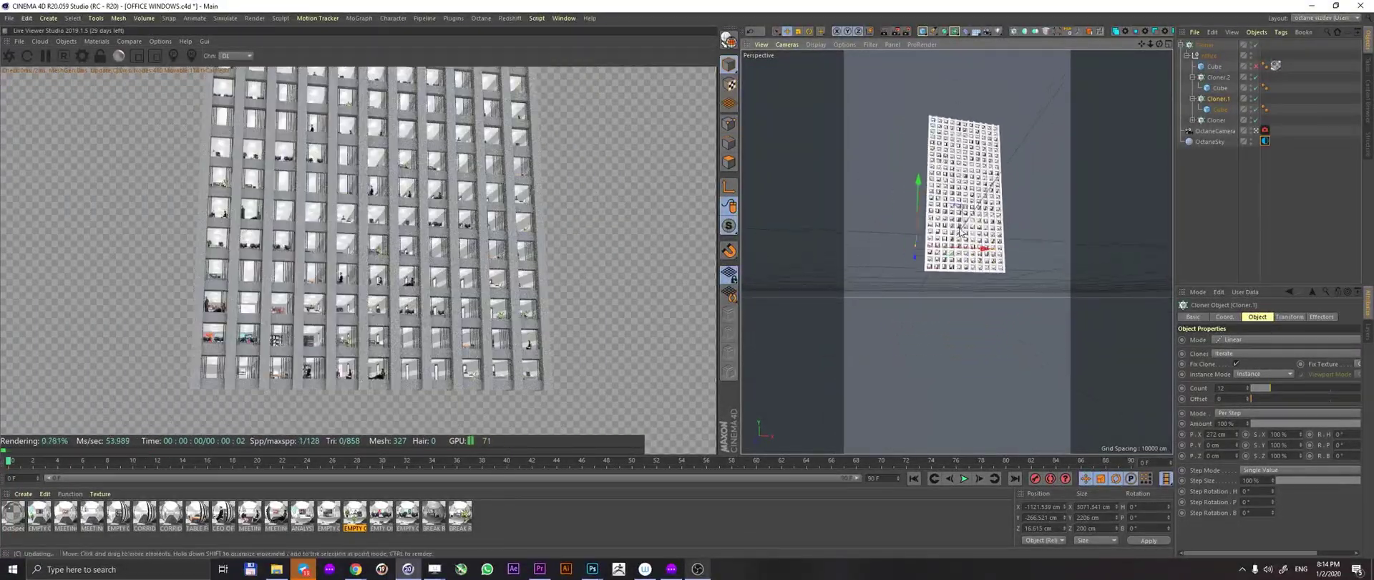
pyautogui.keyDown('alt'); pyautogui.moveTo(965, 210); pyautogui.dragTo(956, 307, button='middle'); pyautogui.keyUp('alt')
pyautogui.keyDown('alt'); pyautogui.moveTo(955, 307); pyautogui.dragTo(844, 252); pyautogui.keyUp('alt')
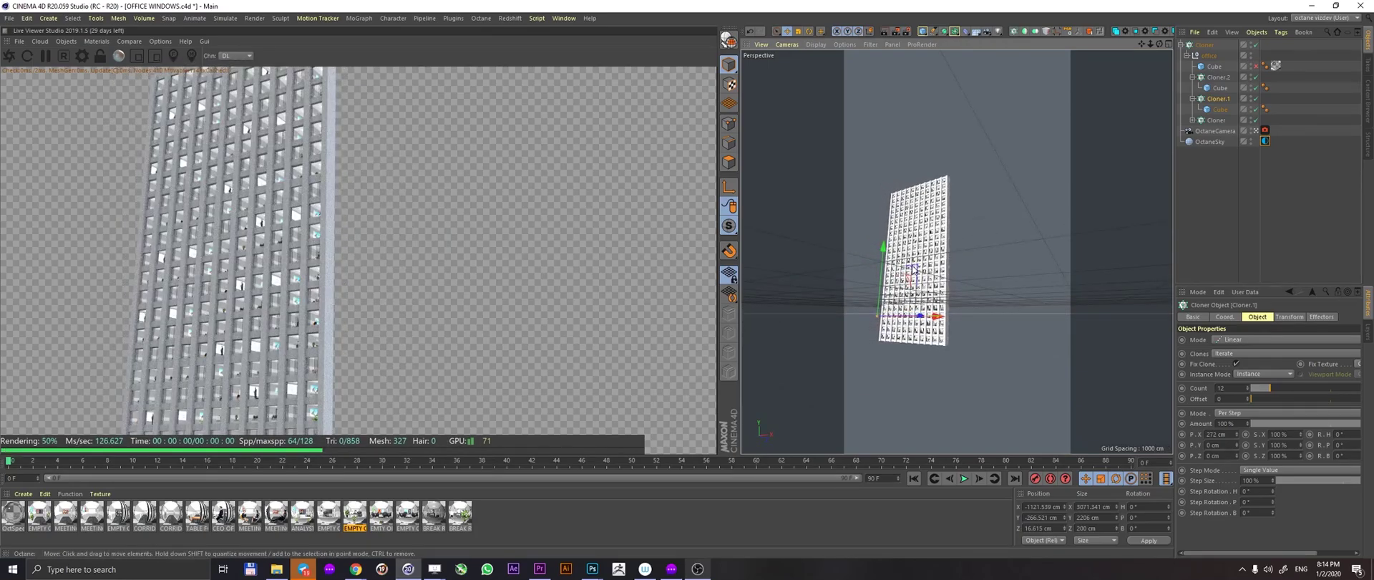
pyautogui.keyDown('alt'); pyautogui.moveTo(897, 266); pyautogui.dragTo(939, 265, button='middle'); pyautogui.keyUp('alt')
pyautogui.keyDown('alt'); pyautogui.moveTo(963, 271); pyautogui.dragTo(950, 267); pyautogui.keyUp('alt')
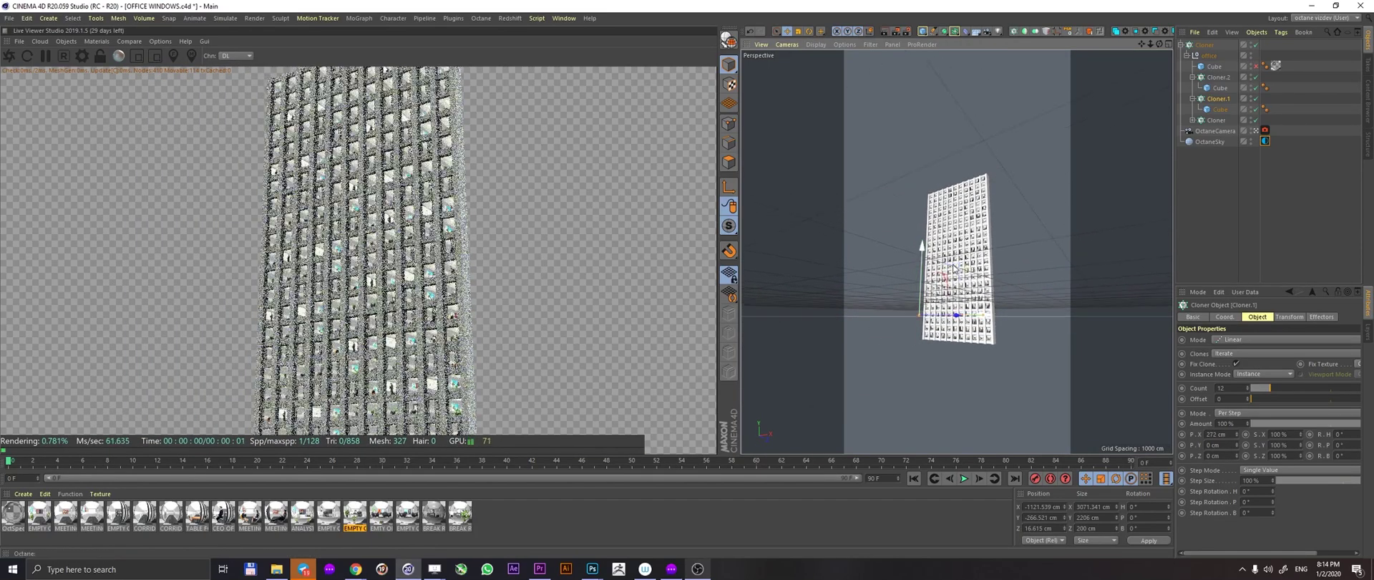
pyautogui.keyDown('alt'); pyautogui.moveTo(959, 264); pyautogui.dragTo(975, 261, button='right'); pyautogui.keyUp('alt')
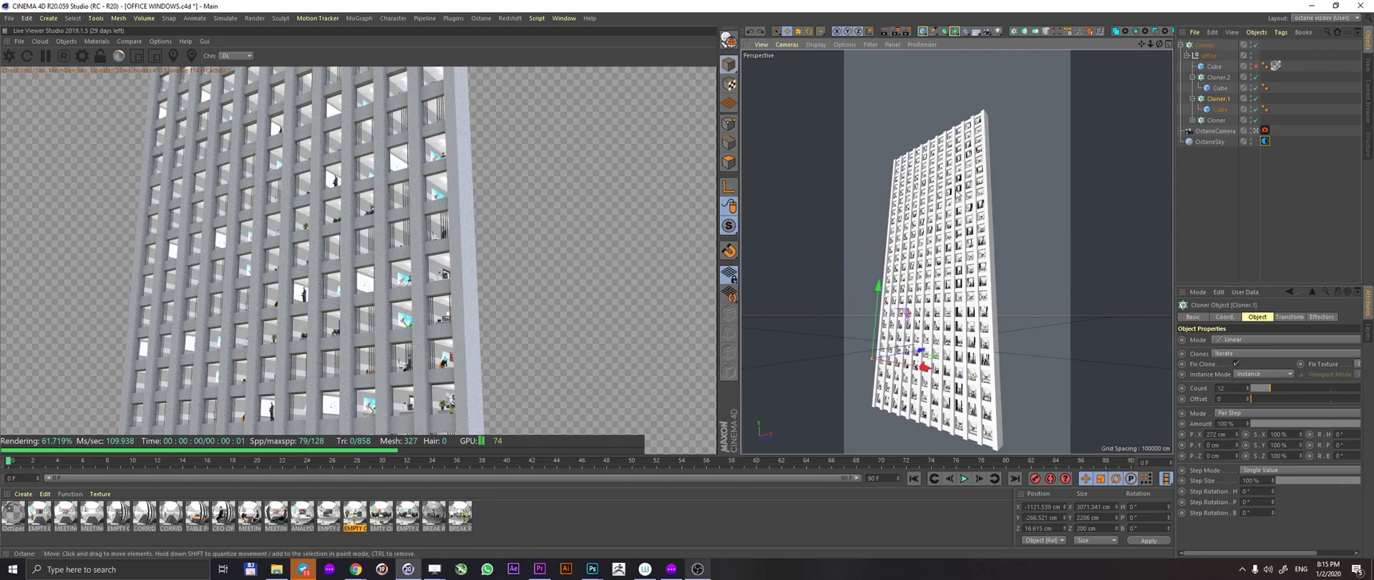
pyautogui.keyDown('alt'); pyautogui.moveTo(957, 190); pyautogui.dragTo(950, 203, button='right'); pyautogui.keyUp('alt')
pyautogui.keyDown('alt'); pyautogui.moveTo(965, 200); pyautogui.dragTo(1025, 215); pyautogui.keyUp('alt')
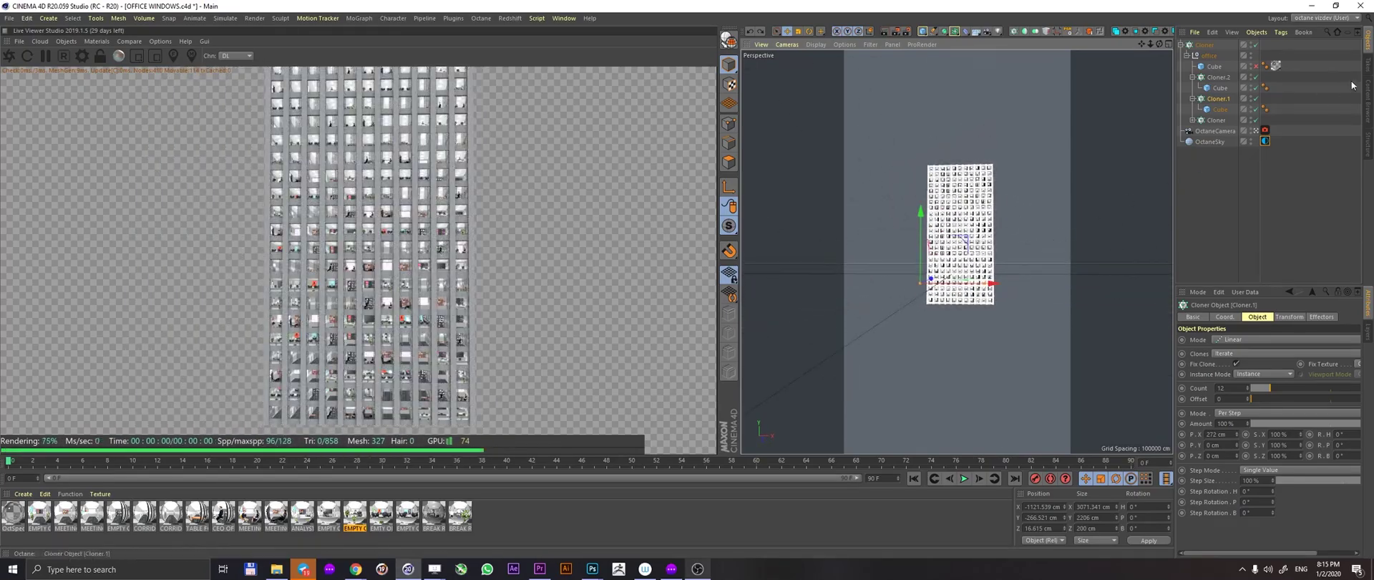
pyautogui.keyDown('alt'); pyautogui.moveTo(999, 277); pyautogui.dragTo(1045, 242); pyautogui.keyUp('alt')
pyautogui.keyDown('alt'); pyautogui.moveTo(1005, 281); pyautogui.dragTo(1016, 272, button='right'); pyautogui.keyUp('alt')
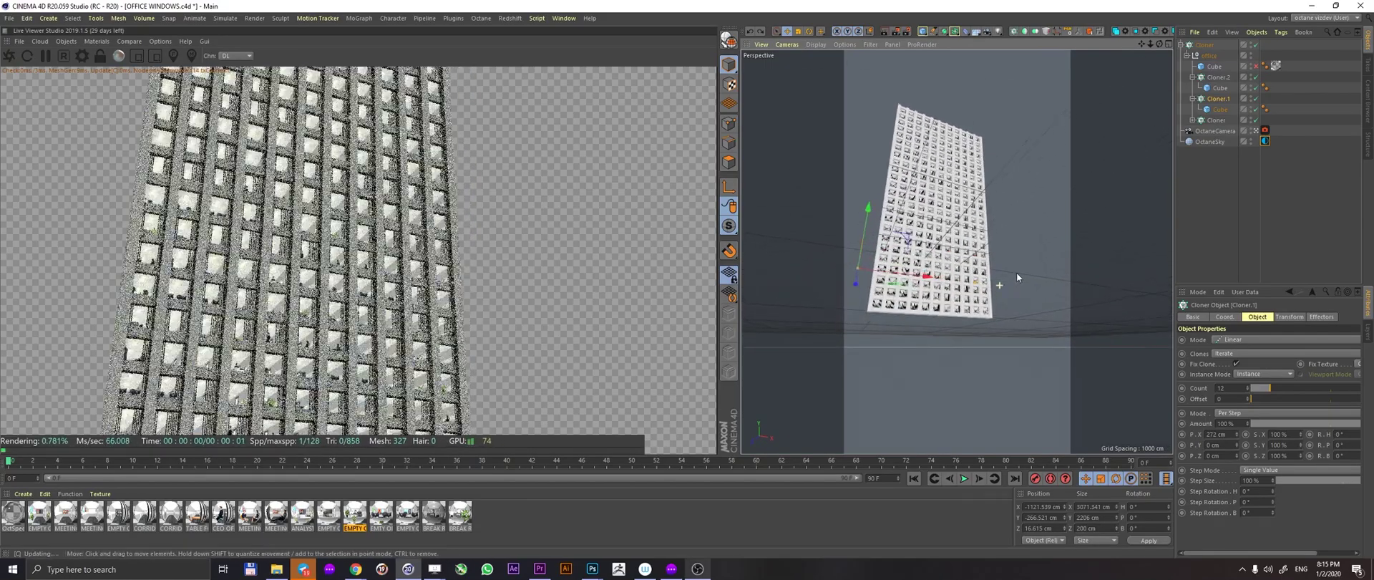
pyautogui.keyDown('alt'); pyautogui.moveTo(959, 271); pyautogui.dragTo(873, 311); pyautogui.keyUp('alt')
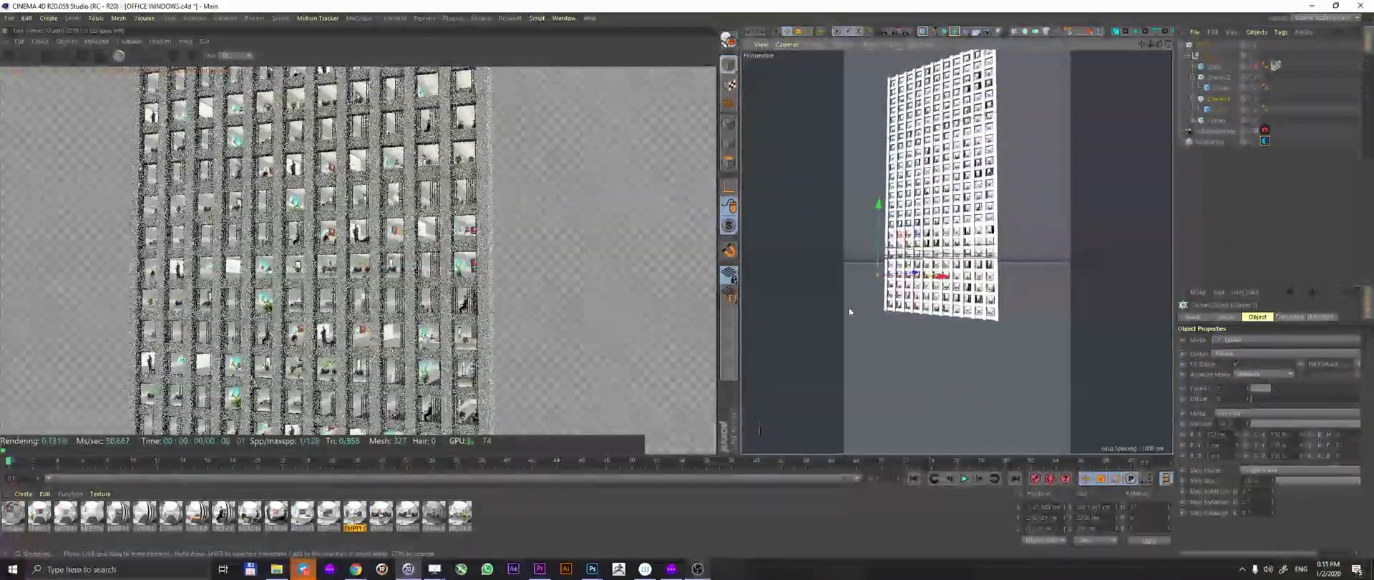
pyautogui.keyDown('alt'); pyautogui.moveTo(848, 308); pyautogui.dragTo(923, 308); pyautogui.keyUp('alt')
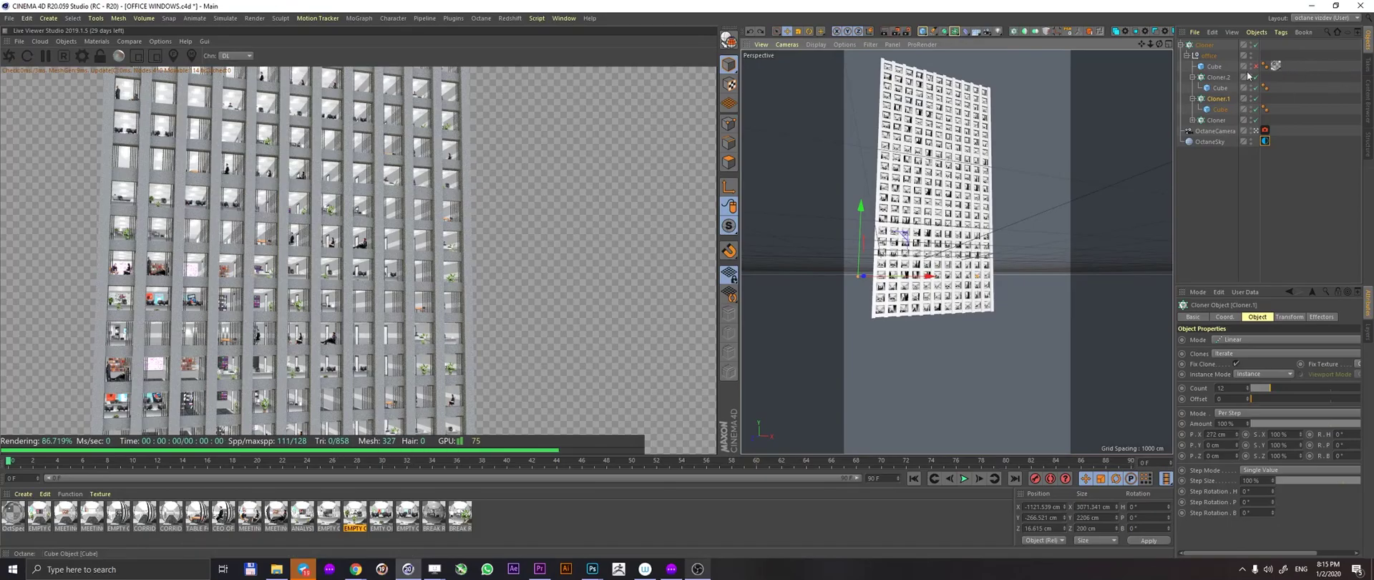
# Enable the Cube object in the office group so reflective glass covers the tower's windows
pyautogui.keyDown('alt'); pyautogui.moveTo(969, 176); pyautogui.dragTo(971, 214); pyautogui.keyUp('alt')
pyautogui.click(1214, 67)
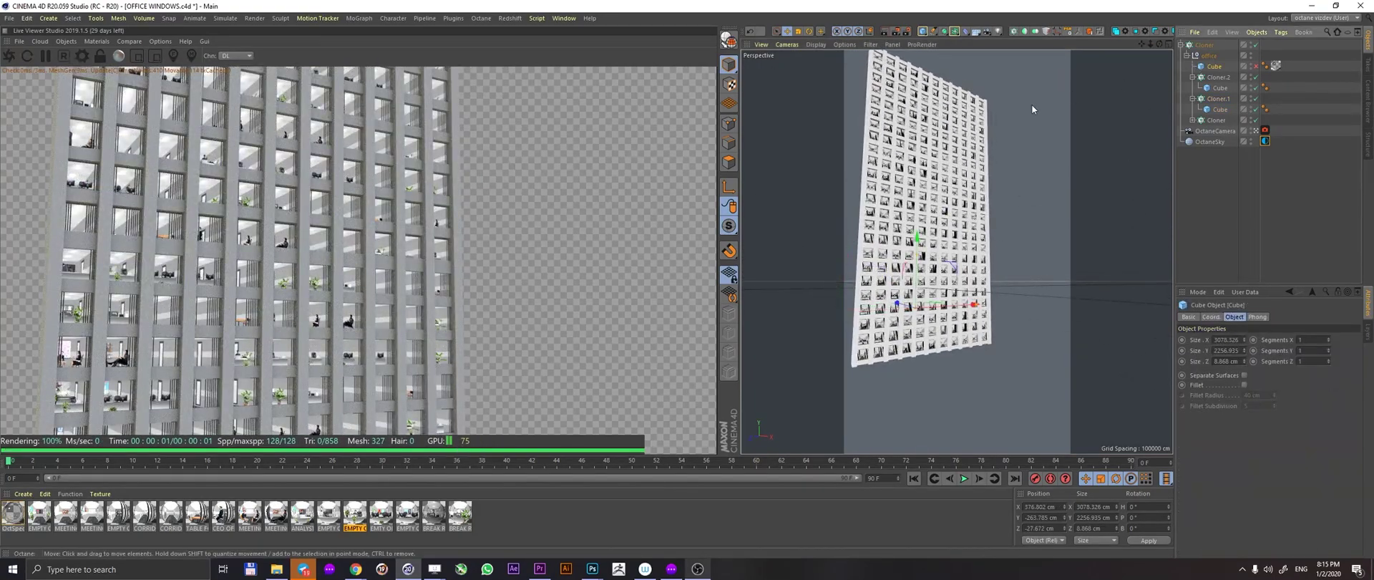
pyautogui.click(1256, 67)
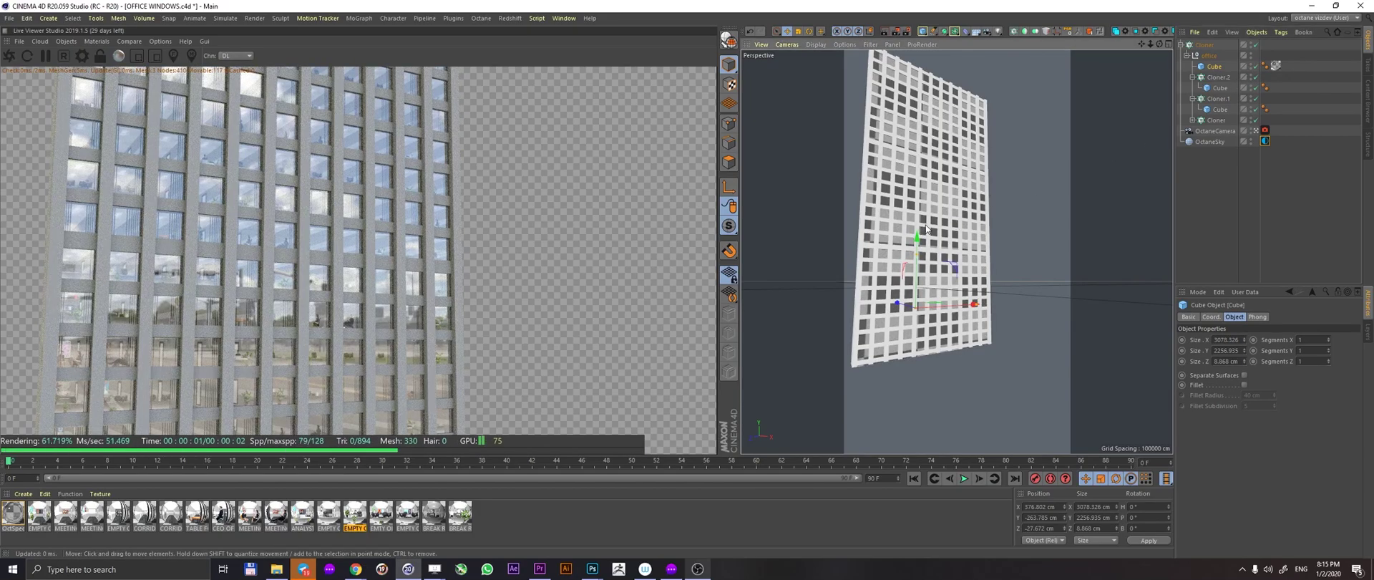
pyautogui.moveTo(931, 224)
pyautogui.keyDown('alt'); pyautogui.mouseDown()
pyautogui.moveTo(910, 257)
pyautogui.moveTo(936, 243)
pyautogui.moveTo(921, 235)
pyautogui.mouseUp(); pyautogui.keyUp('alt')
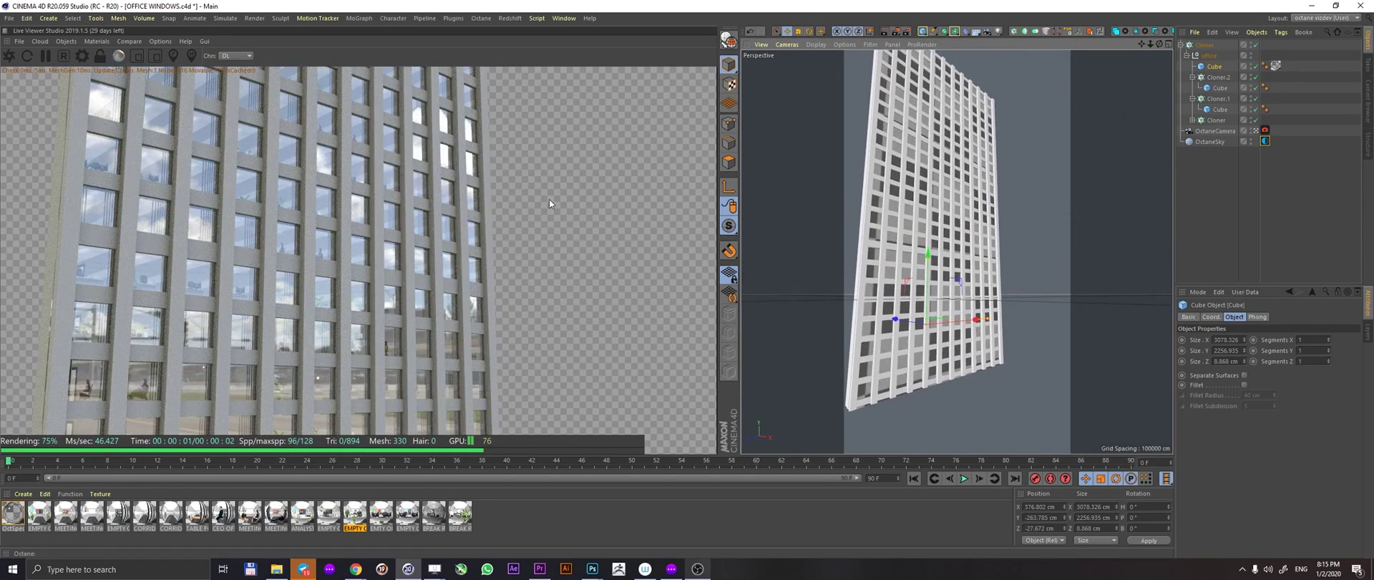
pyautogui.keyDown('alt'); pyautogui.moveTo(780, 227); pyautogui.dragTo(657, 243); pyautogui.keyUp('alt')
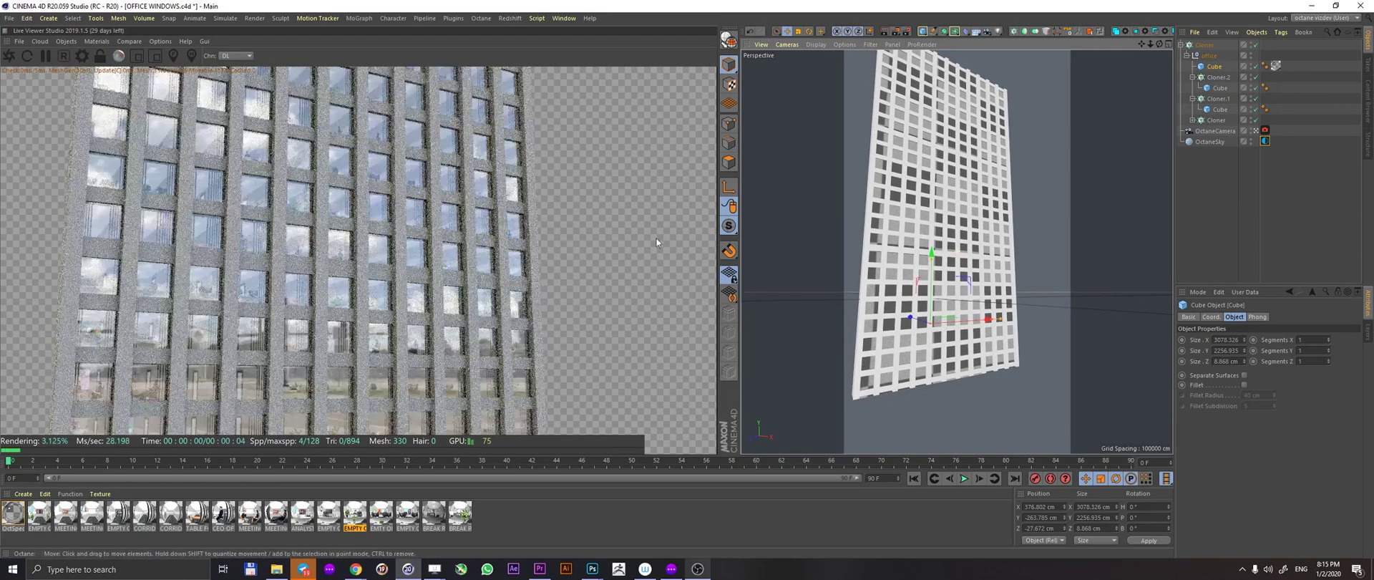
# Set the power of the OctaneSky environment texture to 0 so only the office rooms light the tower
pyautogui.click(1193, 141)
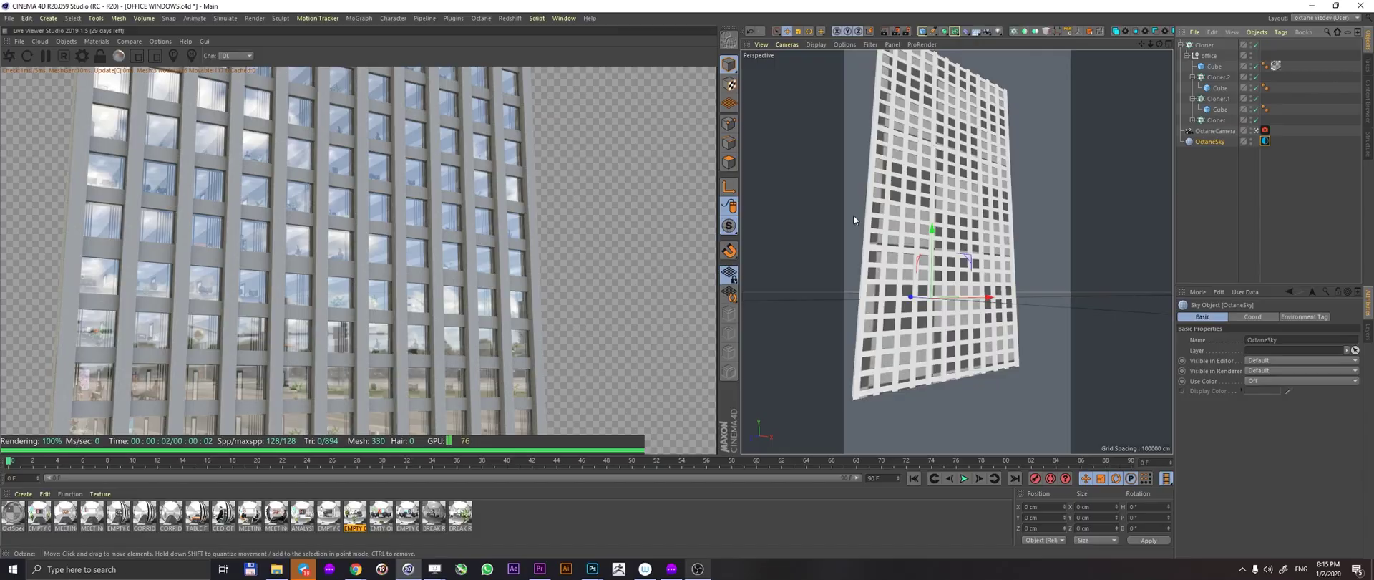
pyautogui.keyDown('alt'); pyautogui.moveTo(917, 199); pyautogui.dragTo(1083, 227); pyautogui.keyUp('alt')
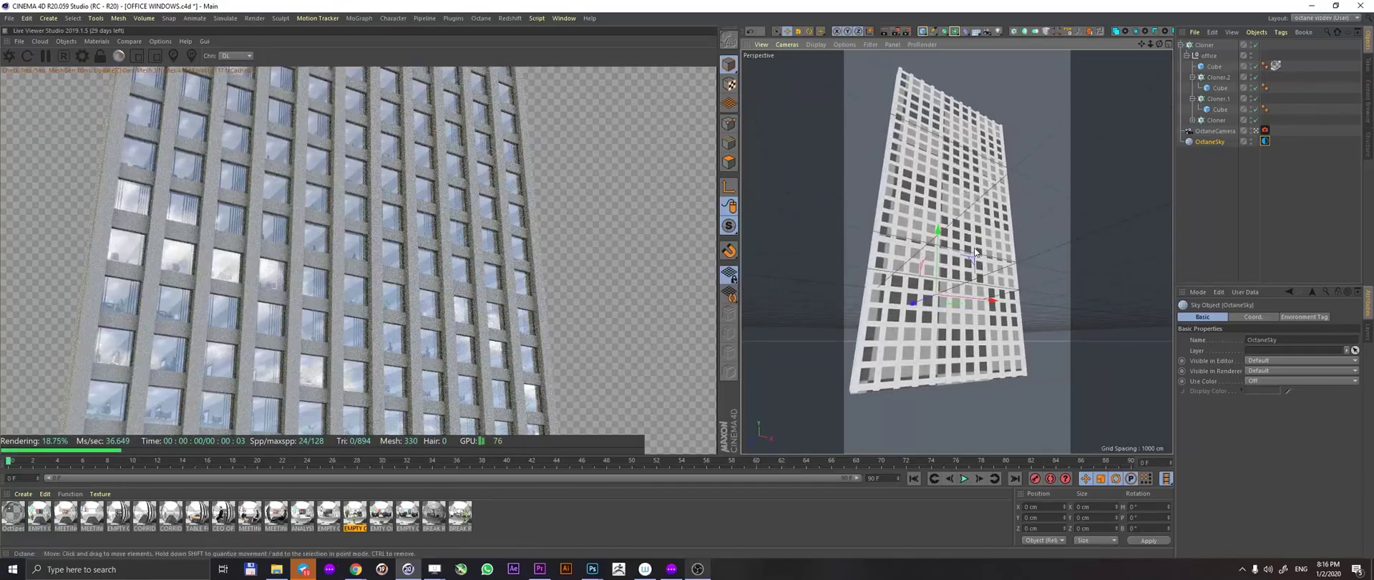
pyautogui.moveTo(993, 249)
pyautogui.keyDown('alt'); pyautogui.mouseDown()
pyautogui.moveTo(962, 235)
pyautogui.moveTo(971, 246)
pyautogui.mouseUp(); pyautogui.keyUp('alt')
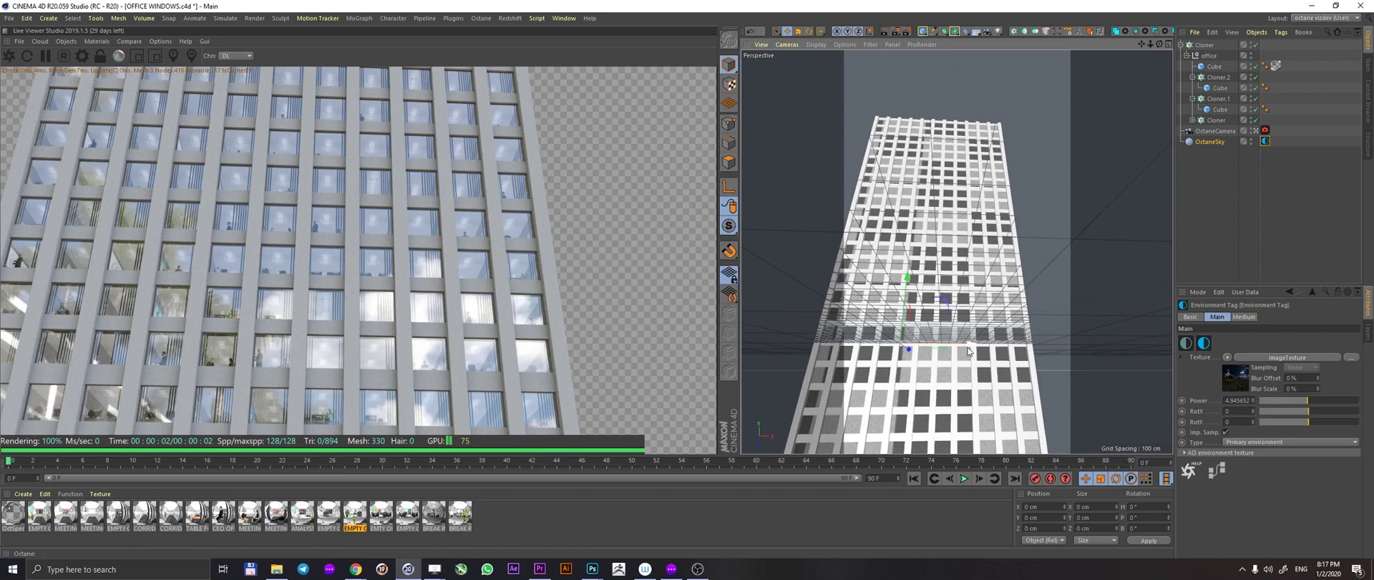
pyautogui.keyDown('alt'); pyautogui.moveTo(959, 335); pyautogui.dragTo(975, 327); pyautogui.keyUp('alt')
pyautogui.keyDown('alt'); pyautogui.moveTo(966, 279); pyautogui.dragTo(893, 279); pyautogui.keyUp('alt')
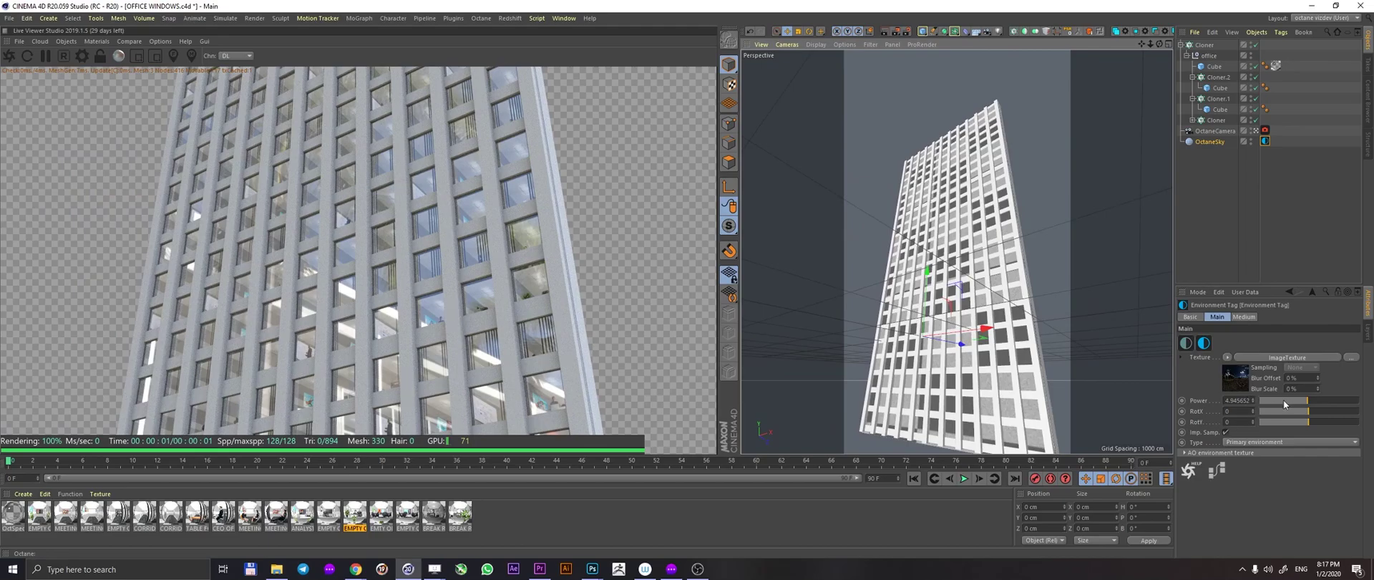
pyautogui.moveTo(1295, 399); pyautogui.dragTo(1242, 404)
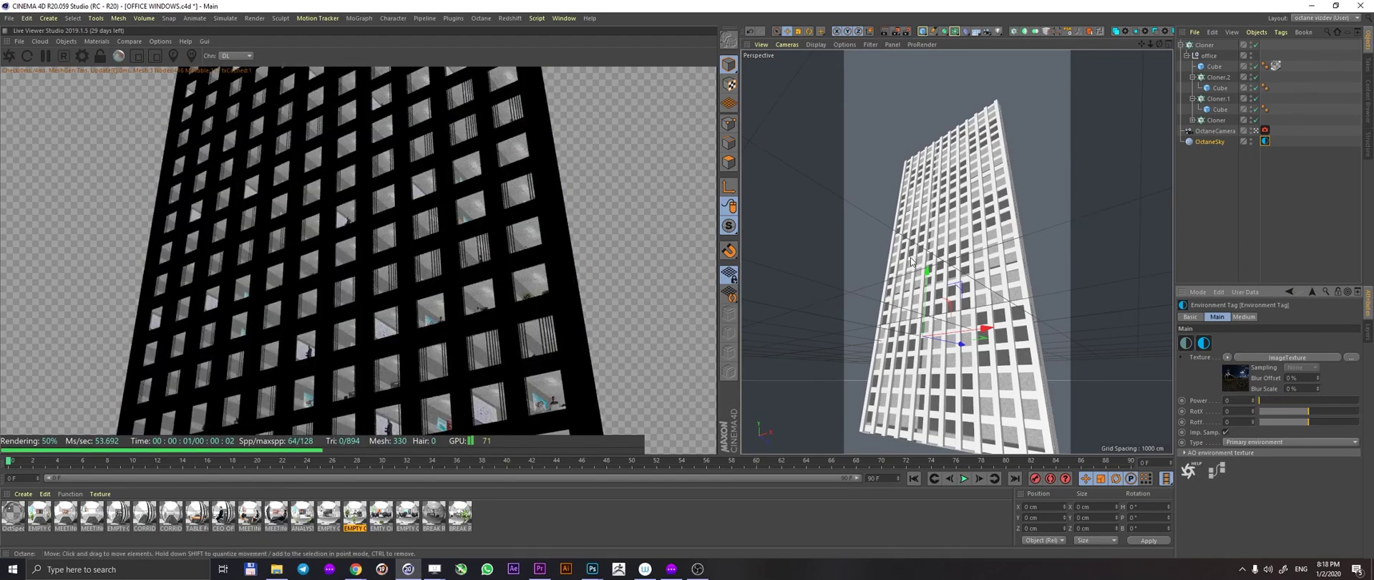
pyautogui.keyDown('alt'); pyautogui.moveTo(930, 254); pyautogui.dragTo(897, 244); pyautogui.keyUp('alt')
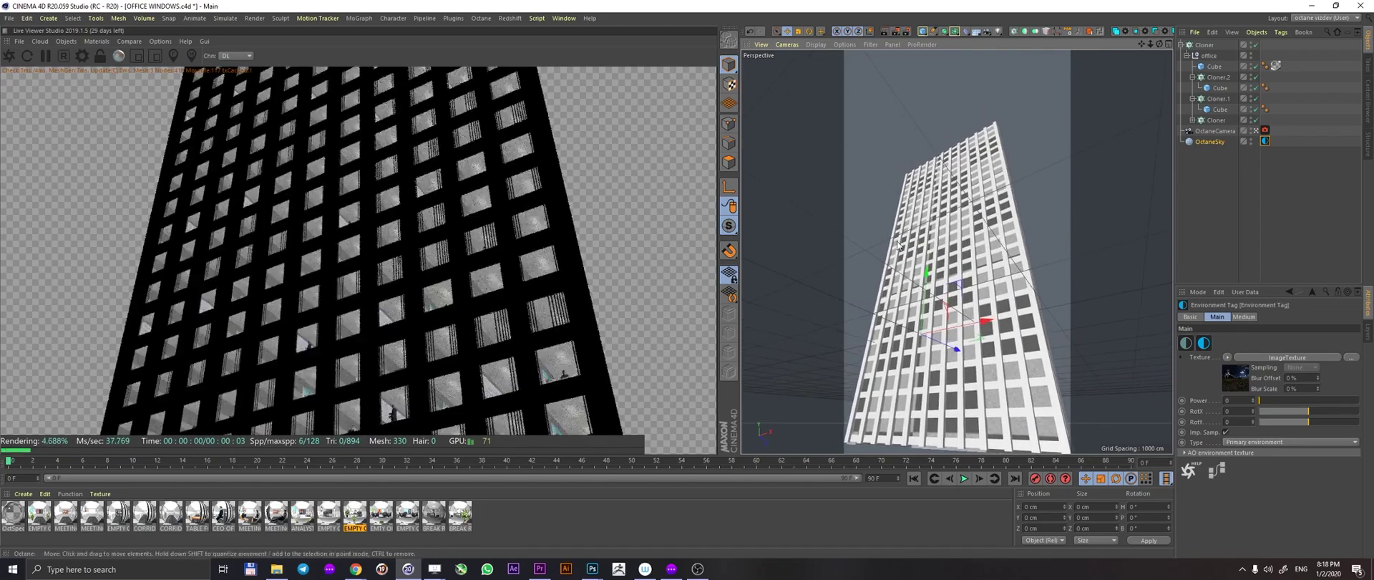
# Disable the alpha channel in the Octane direct lighting settings and close the settings
pyautogui.click(81, 57)
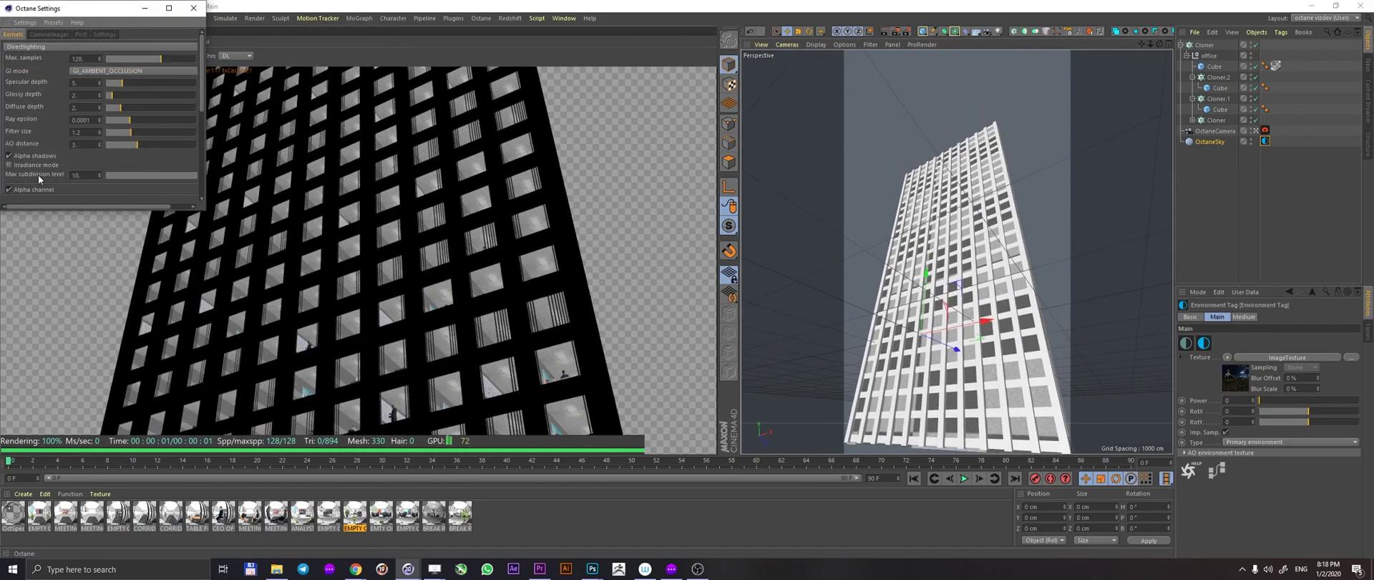
pyautogui.click(9, 190)
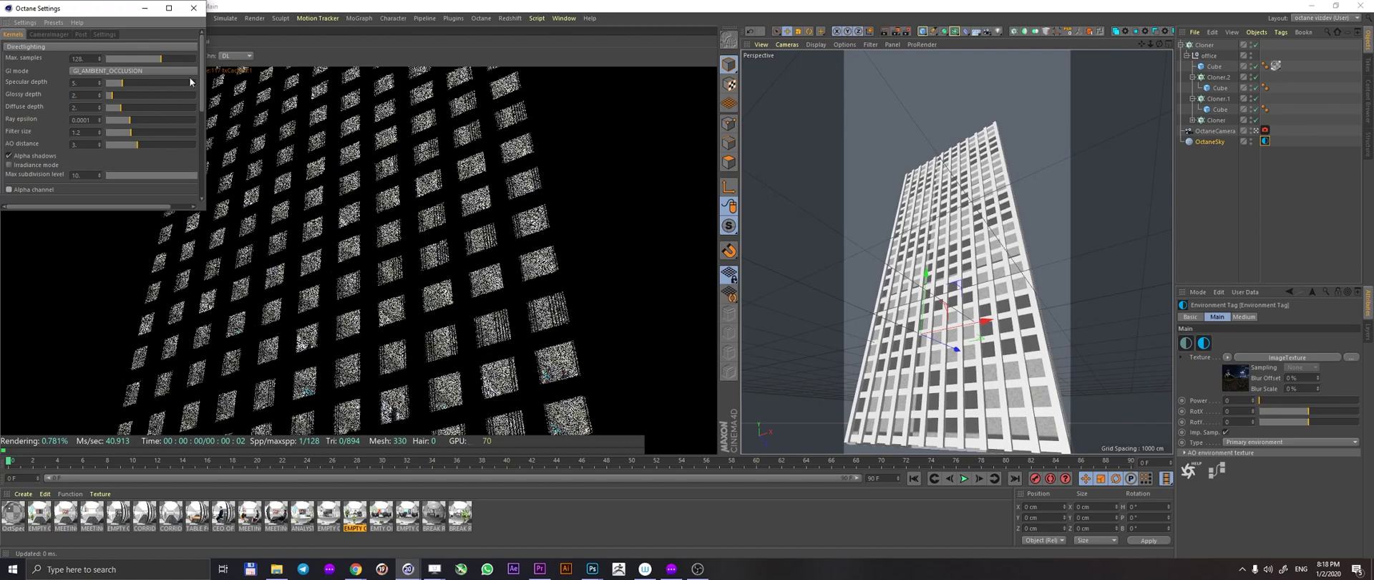
pyautogui.click(193, 8)
# Raise the bloom power in the OctaneCamera tag's post processing to about 249
pyautogui.click(1215, 130)
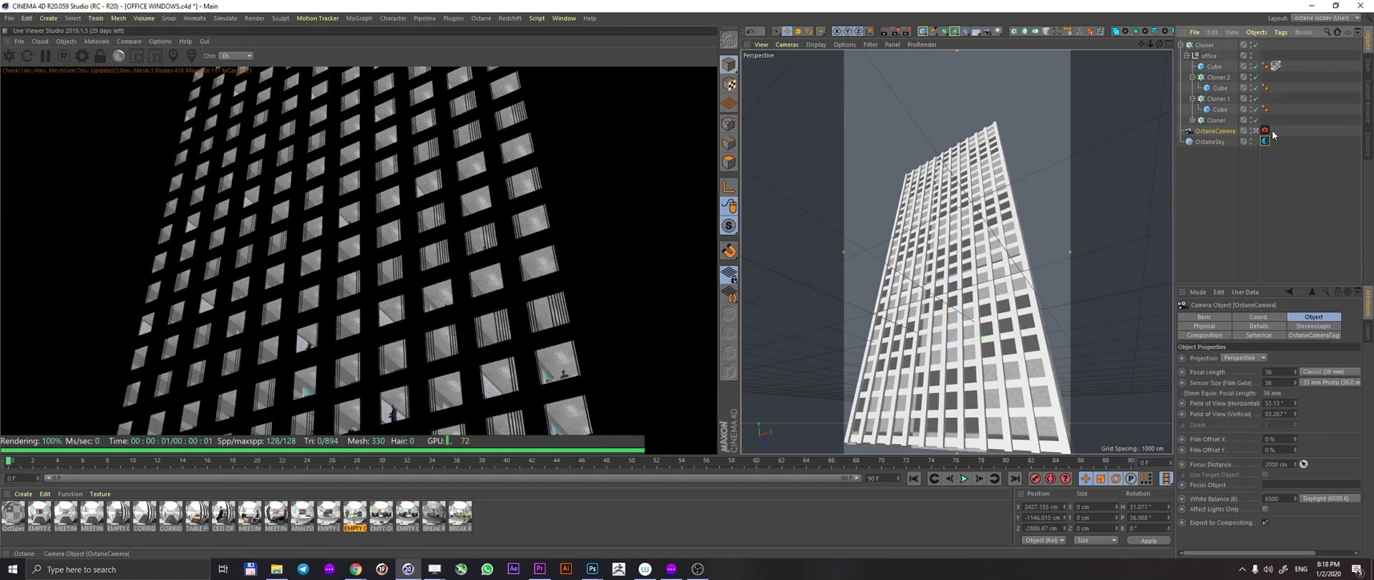
pyautogui.click(1264, 130)
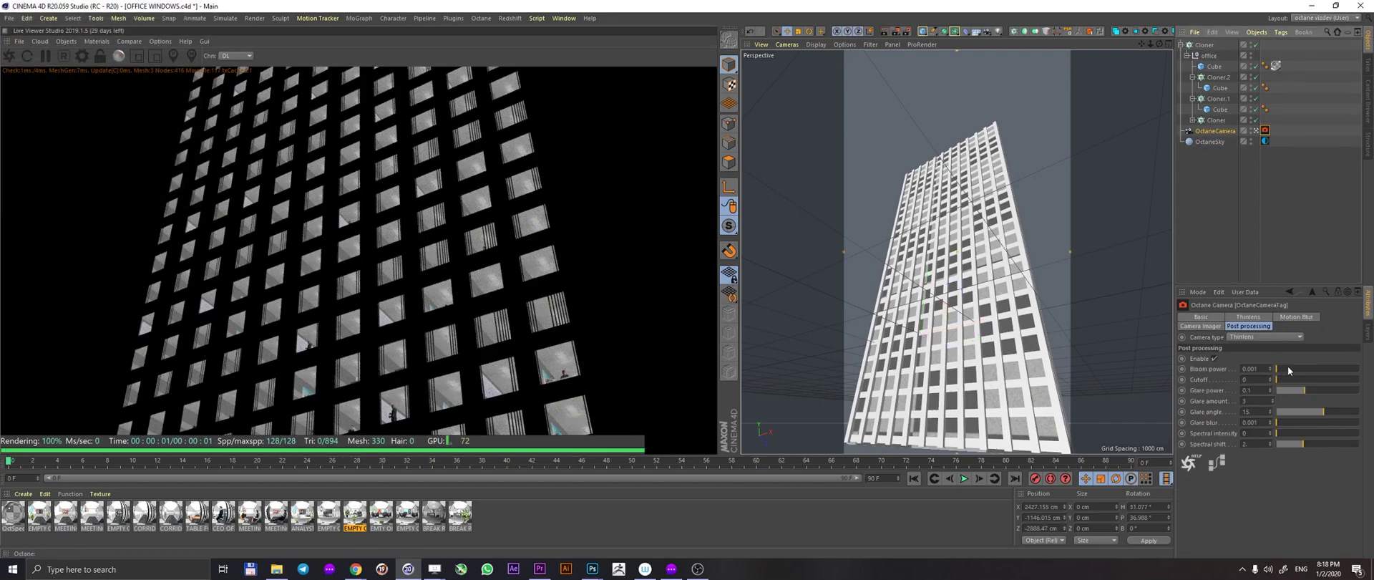
pyautogui.moveTo(1288, 369); pyautogui.dragTo(1354, 373)
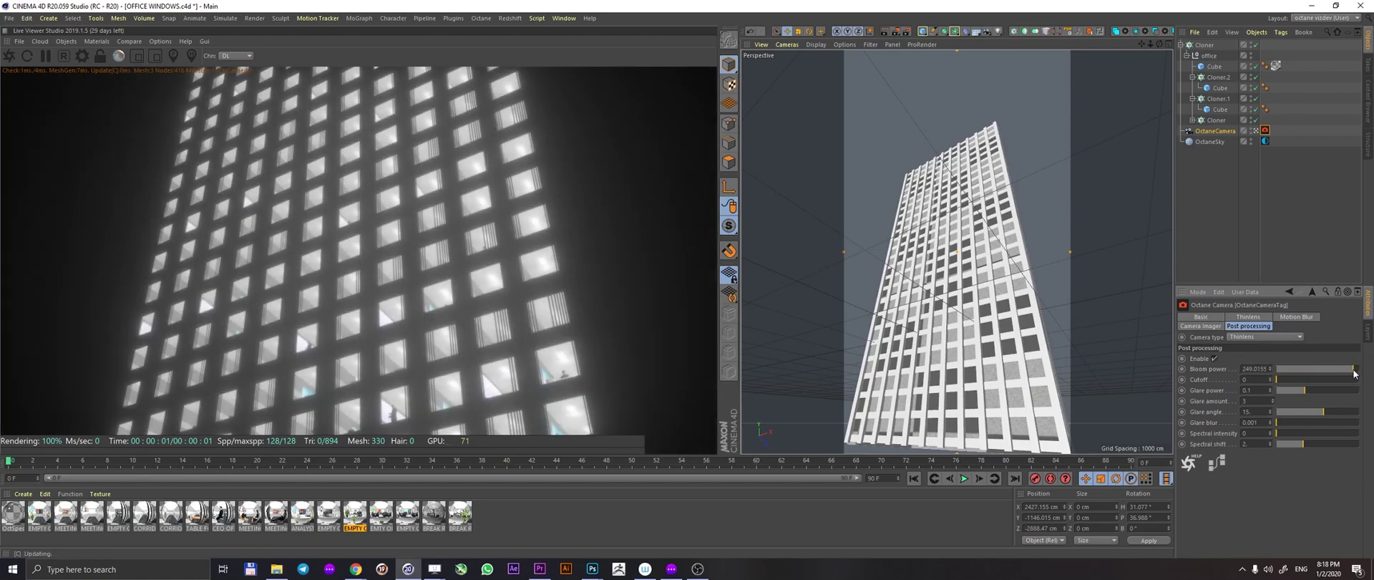
pyautogui.keyDown('alt'); pyautogui.moveTo(805, 234); pyautogui.dragTo(853, 255); pyautogui.keyUp('alt')
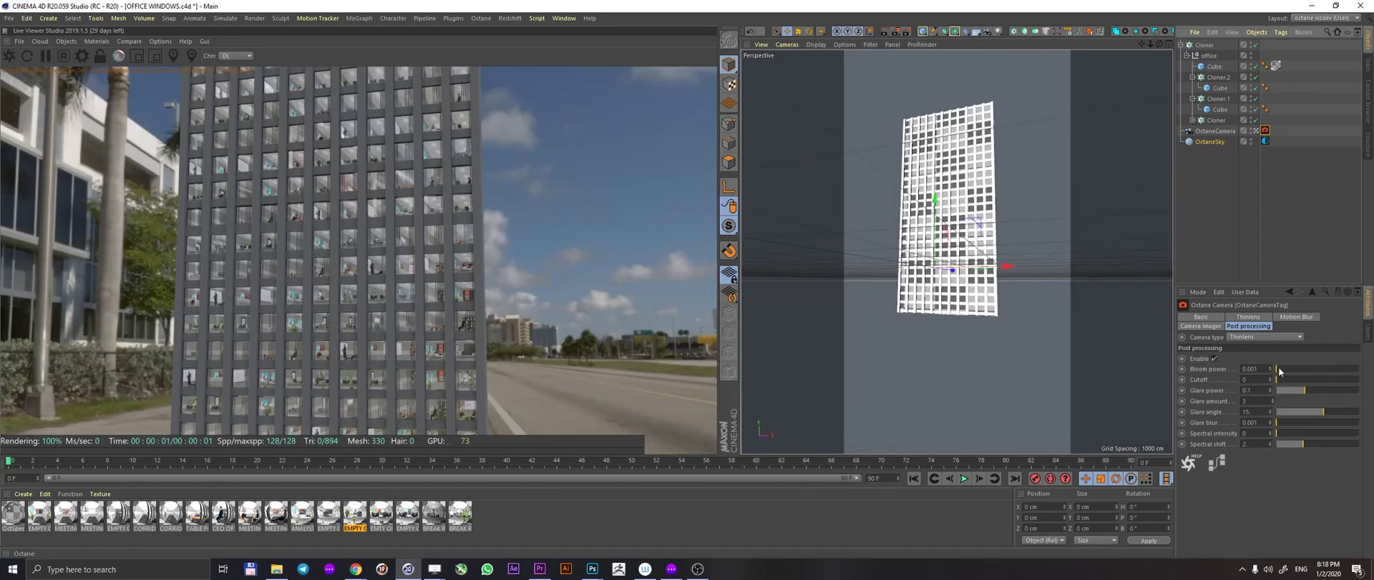
# Turn the OctaneSky environment power down to 0 again to render the tower as a night scene
pyautogui.click(1264, 141)
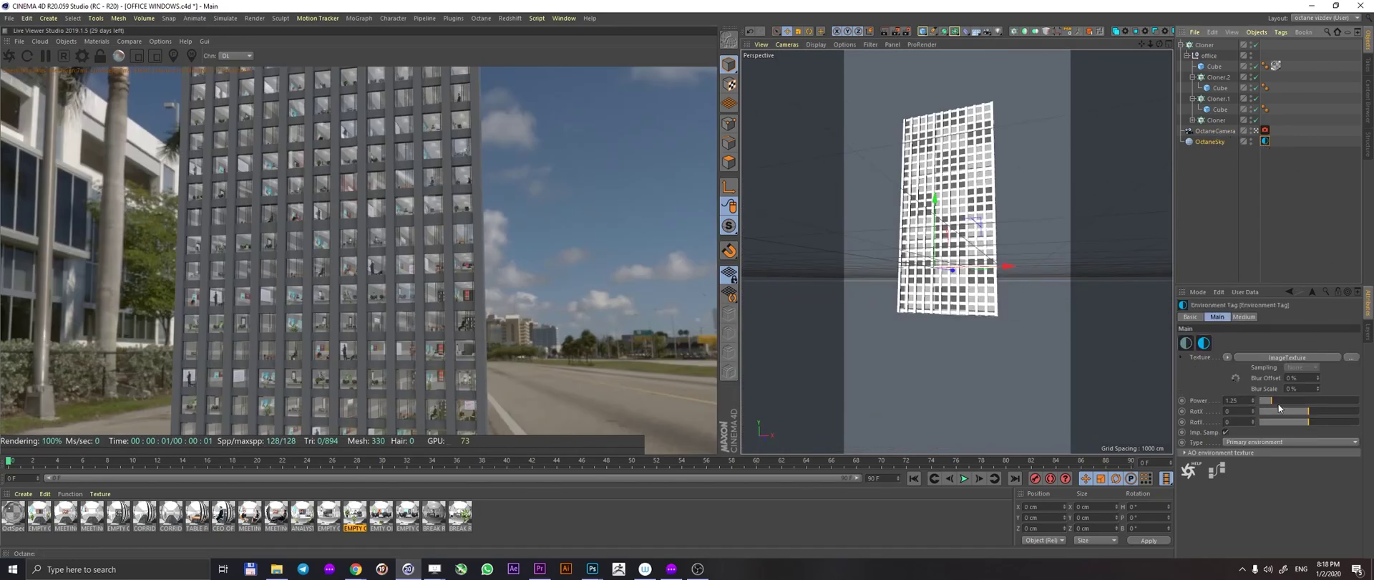
pyautogui.moveTo(1278, 402); pyautogui.dragTo(1219, 405)
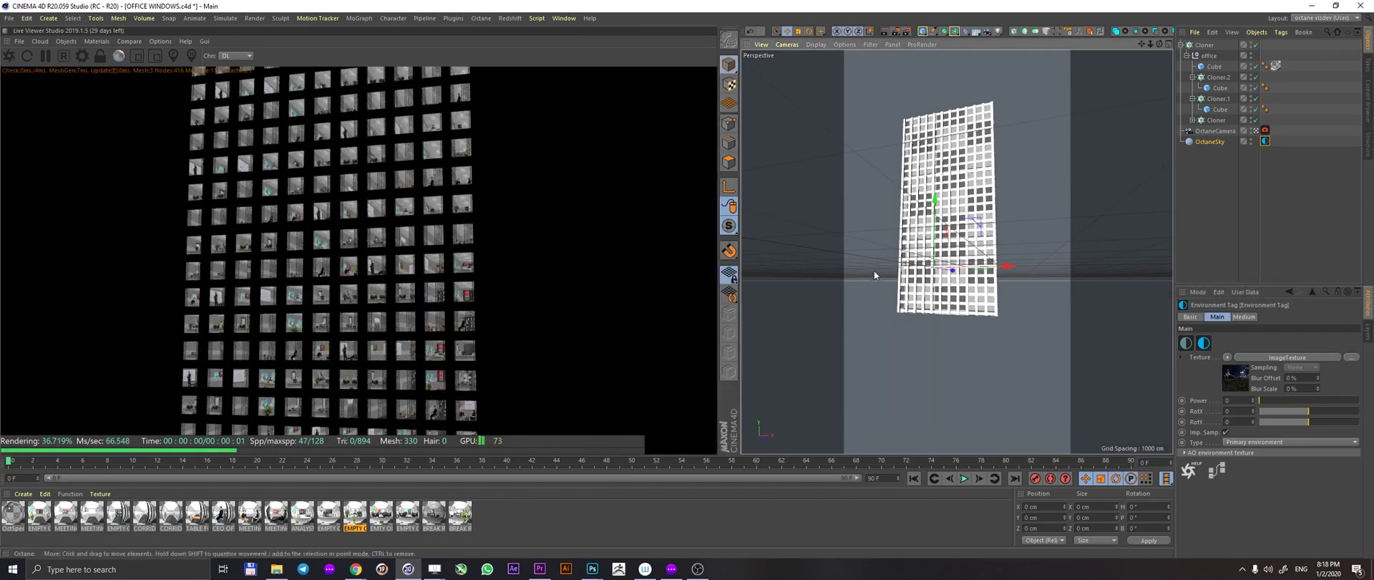
pyautogui.keyDown('alt'); pyautogui.moveTo(876, 268); pyautogui.dragTo(996, 307); pyautogui.keyUp('alt')
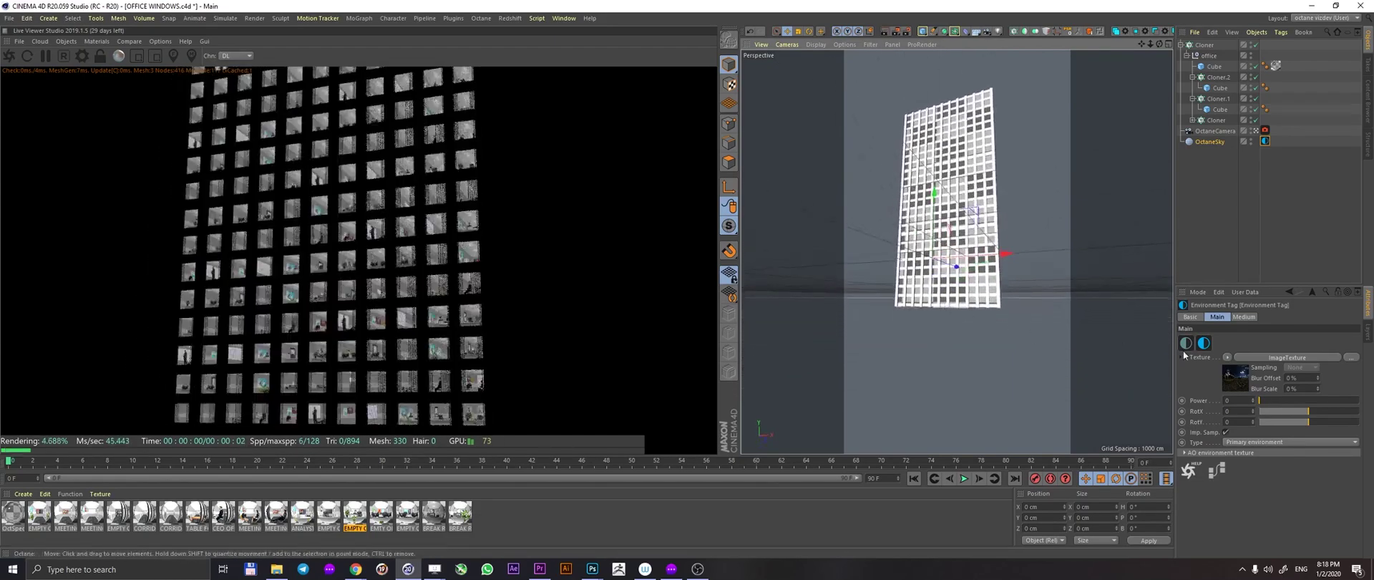
# Set the OctaneSky environment power to about 2.77 and examine the tower's glazed windows up close
pyautogui.moveTo(1268, 399); pyautogui.dragTo(1287, 399)
pyautogui.keyDown('alt'); pyautogui.moveTo(931, 238); pyautogui.dragTo(1045, 248); pyautogui.keyUp('alt')
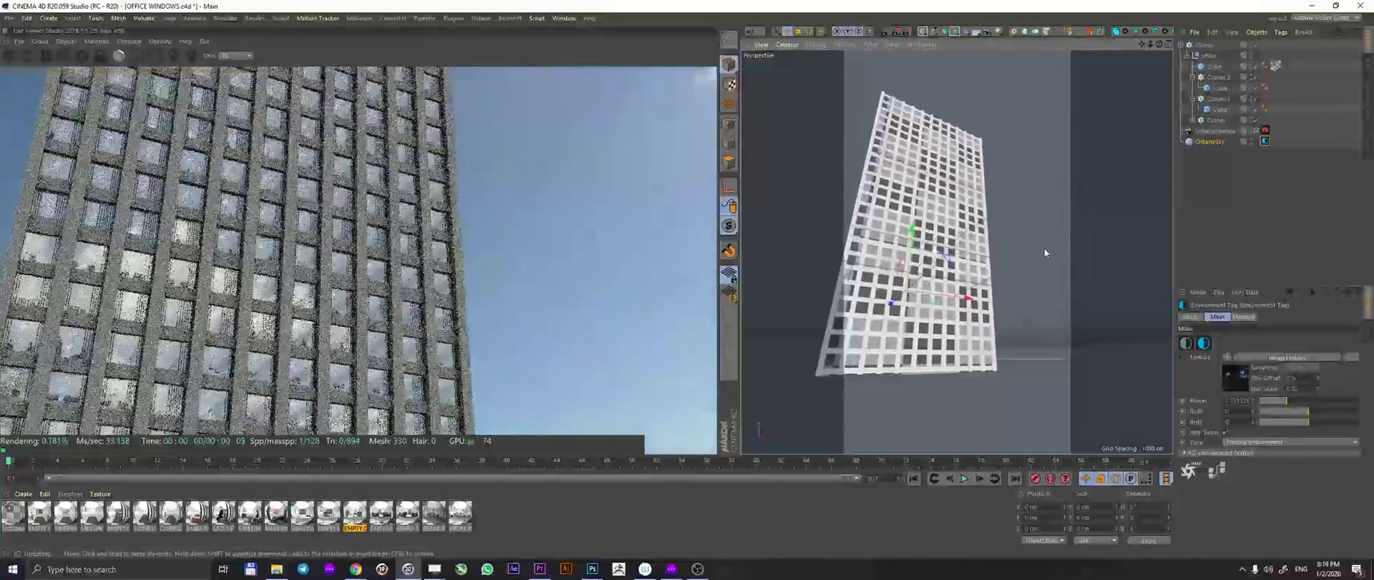
pyautogui.scroll(3, 949, 260)
pyautogui.moveTo(948, 260)
pyautogui.keyDown('alt'); pyautogui.mouseDown()
pyautogui.moveTo(878, 274)
pyautogui.moveTo(929, 278)
pyautogui.moveTo(910, 271)
pyautogui.moveTo(923, 264)
pyautogui.moveTo(983, 291)
pyautogui.moveTo(1019, 284)
pyautogui.moveTo(980, 280)
pyautogui.moveTo(982, 256)
pyautogui.moveTo(938, 267)
pyautogui.moveTo(950, 272)
pyautogui.mouseUp(); pyautogui.keyUp('alt')
pyautogui.scroll(-3, 923, 277)
pyautogui.scroll(3, 949, 271)
pyautogui.keyDown('alt'); pyautogui.moveTo(943, 289); pyautogui.dragTo(981, 291, button='middle'); pyautogui.keyUp('alt')
pyautogui.scroll(4, 963, 271)
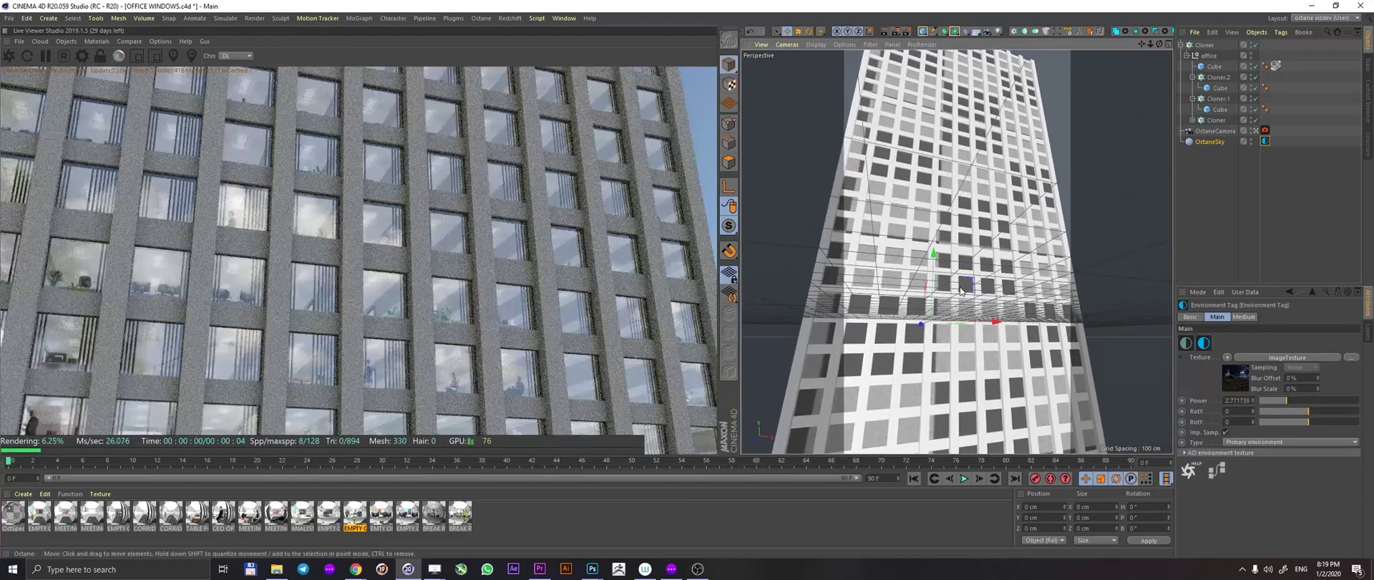